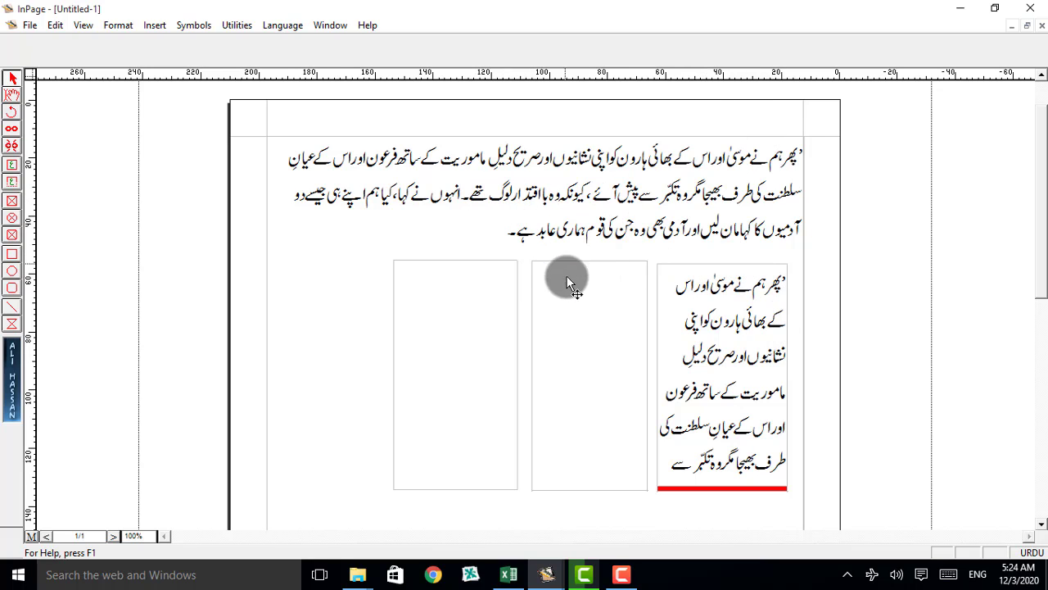
Delete the two empty text boxes below the Urdu paragraph.
left_click(13, 78)
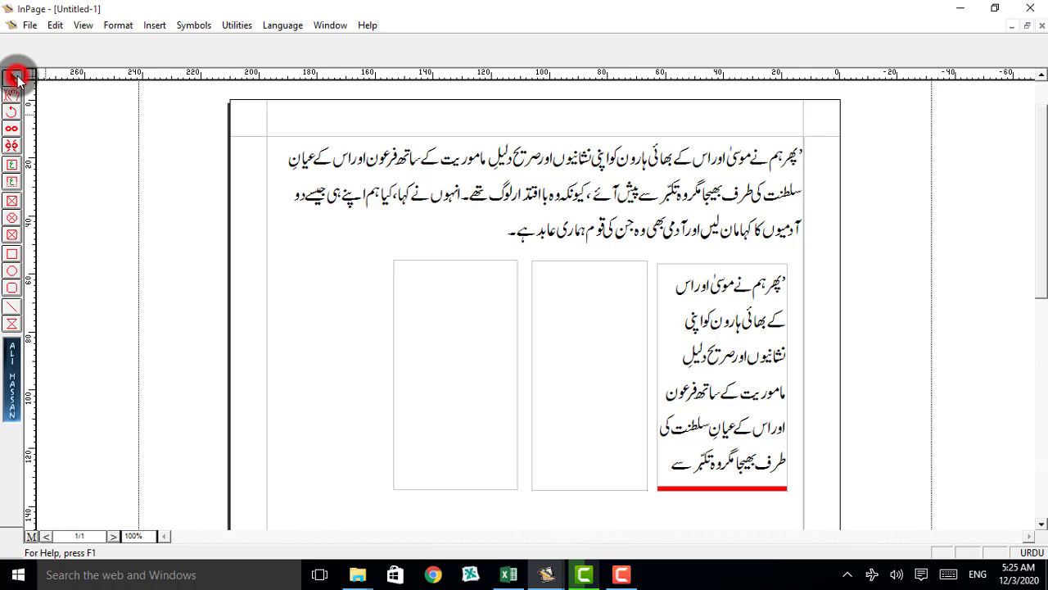
left_click(436, 259)
key("Delete")
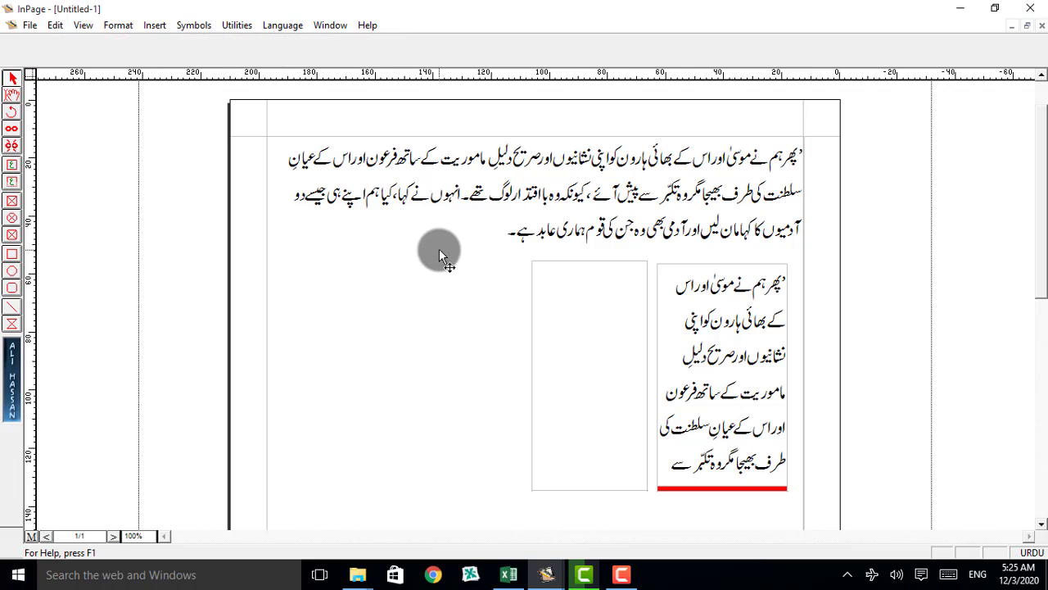
left_click(553, 265)
key("Delete")
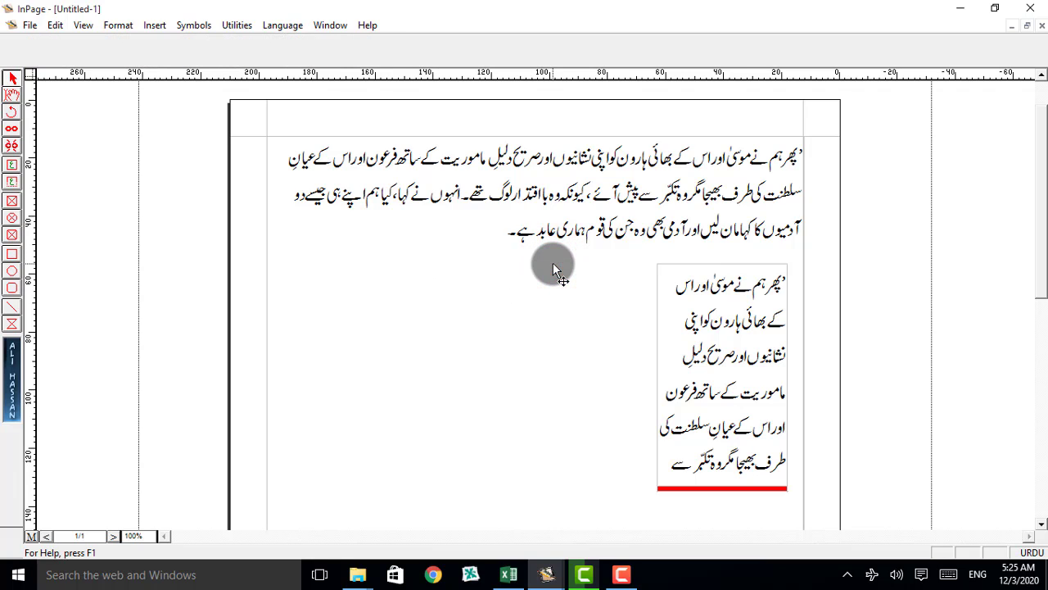
Clear the remaining filled Urdu text box below the paragraph from the page.
right_click(668, 264)
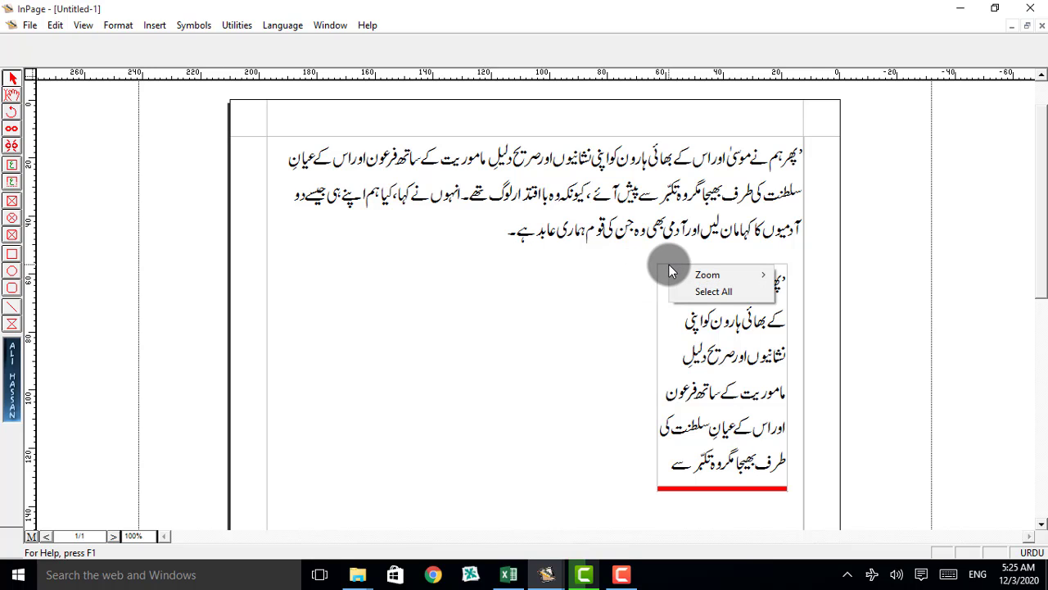
left_click(665, 265)
right_click(665, 267)
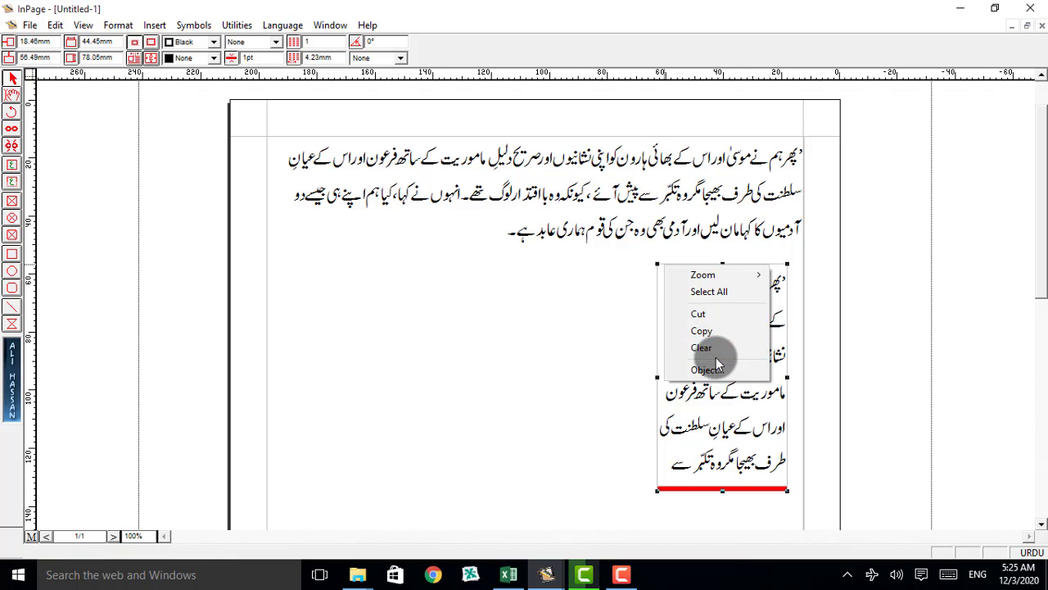
left_click(693, 351)
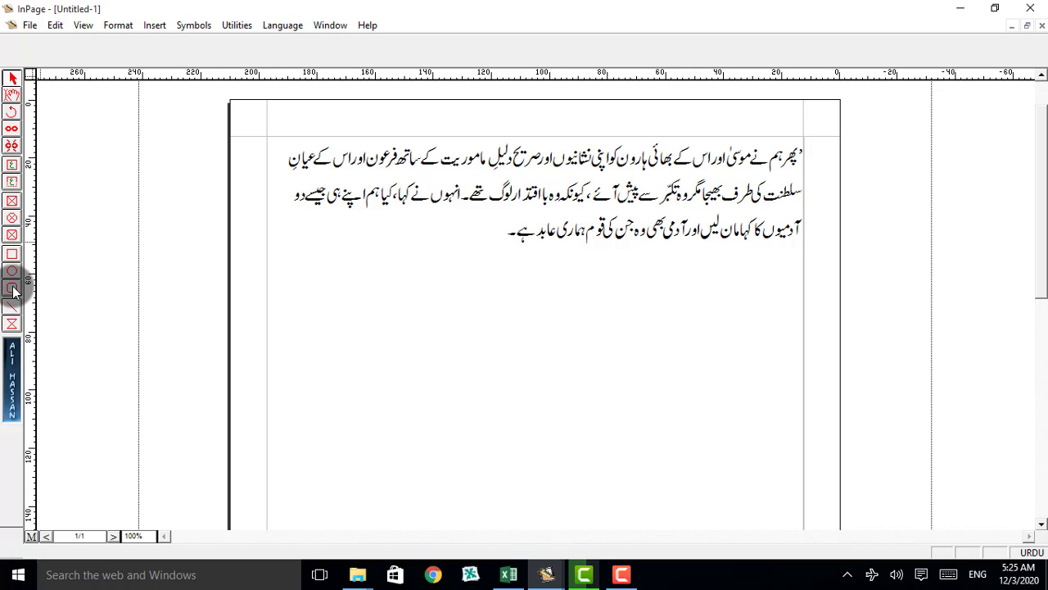
Draw a rectangular picture box below the paragraph and import it2 into it from the Desktop folder Tcchnology Wallpapers.
left_click(11, 202)
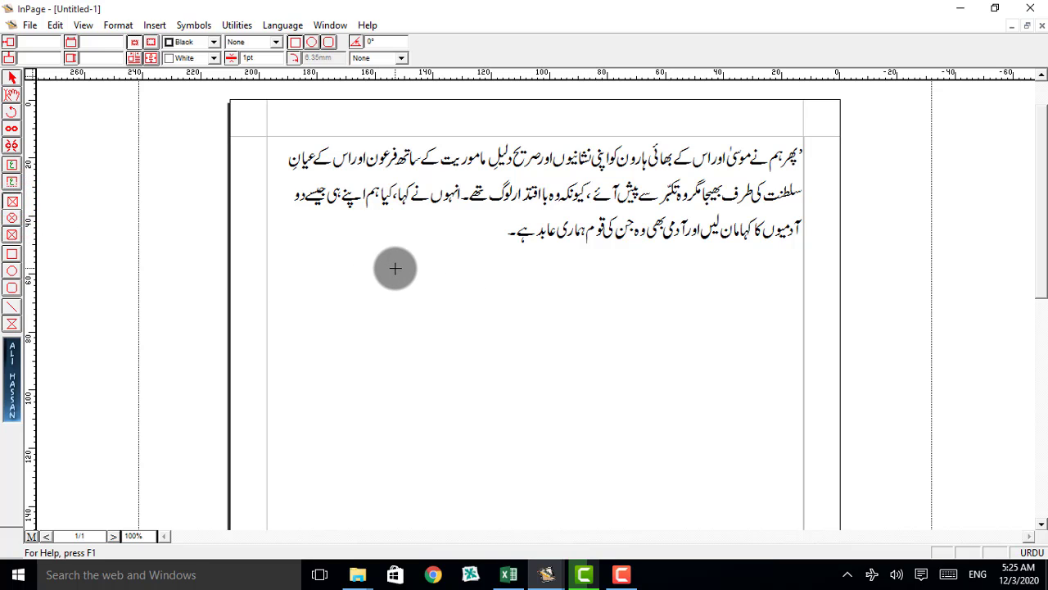
left_click_drag(394, 268, 686, 391)
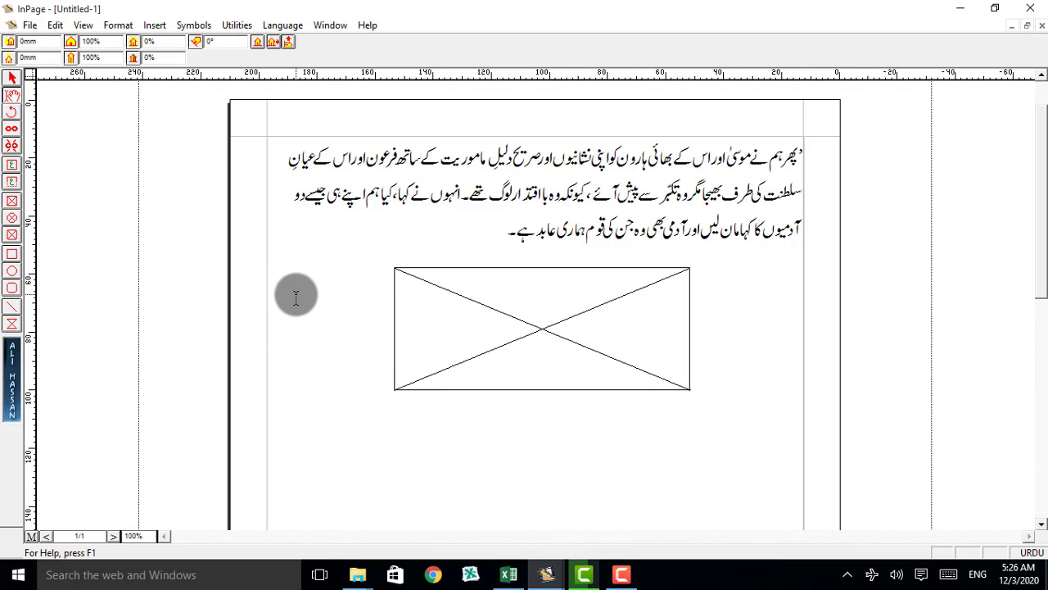
double_click(540, 327)
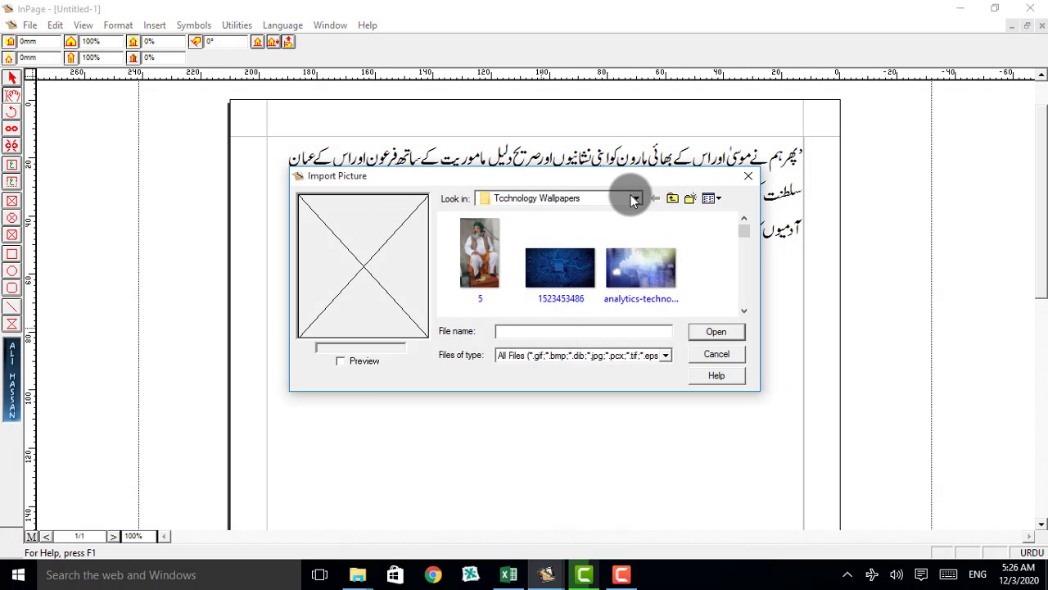
left_click_drag(501, 175, 643, 187)
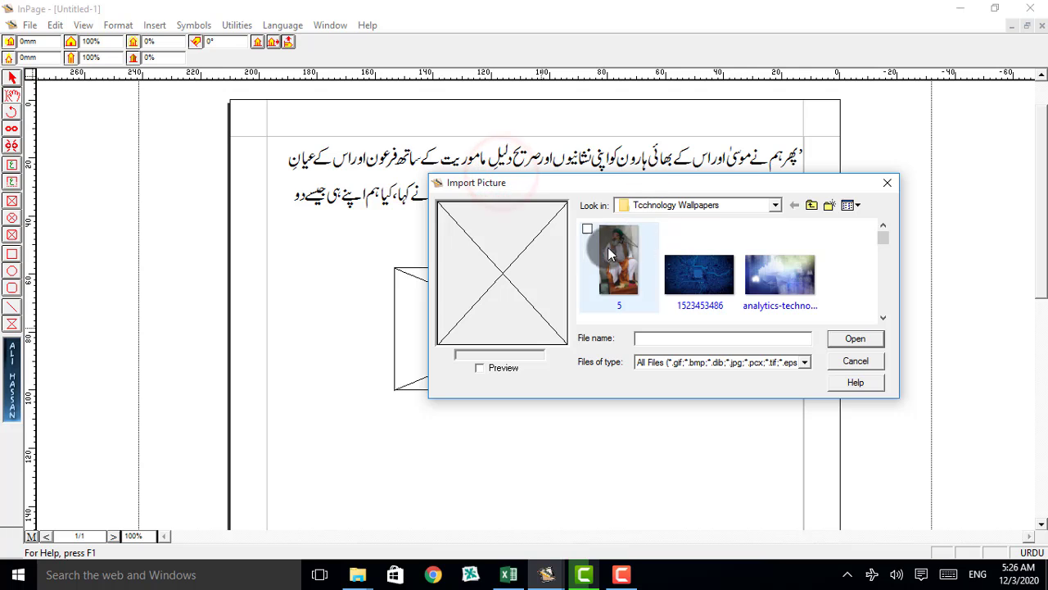
left_click(776, 207)
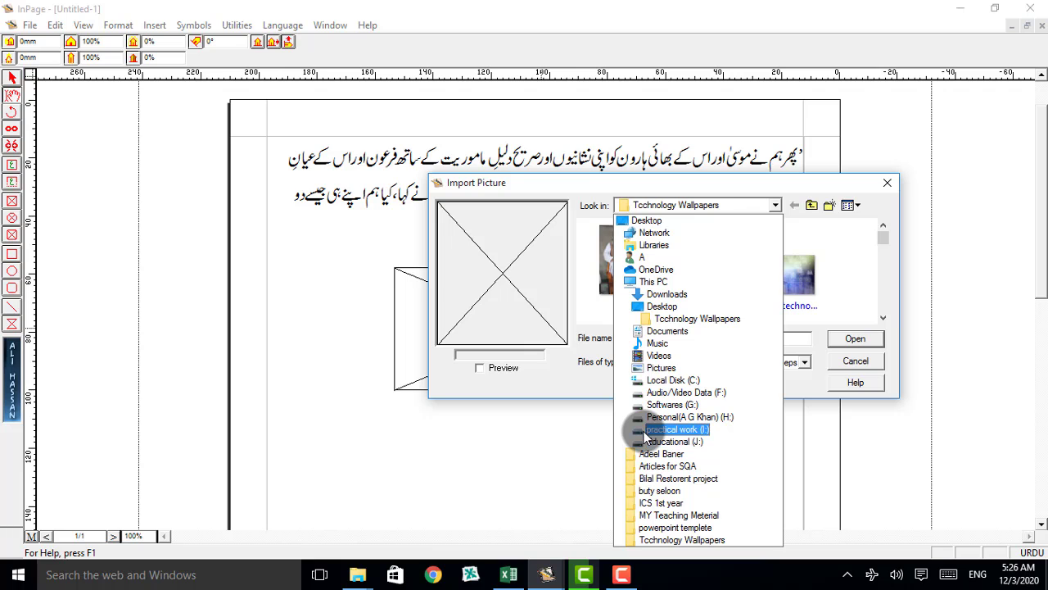
left_click(684, 308)
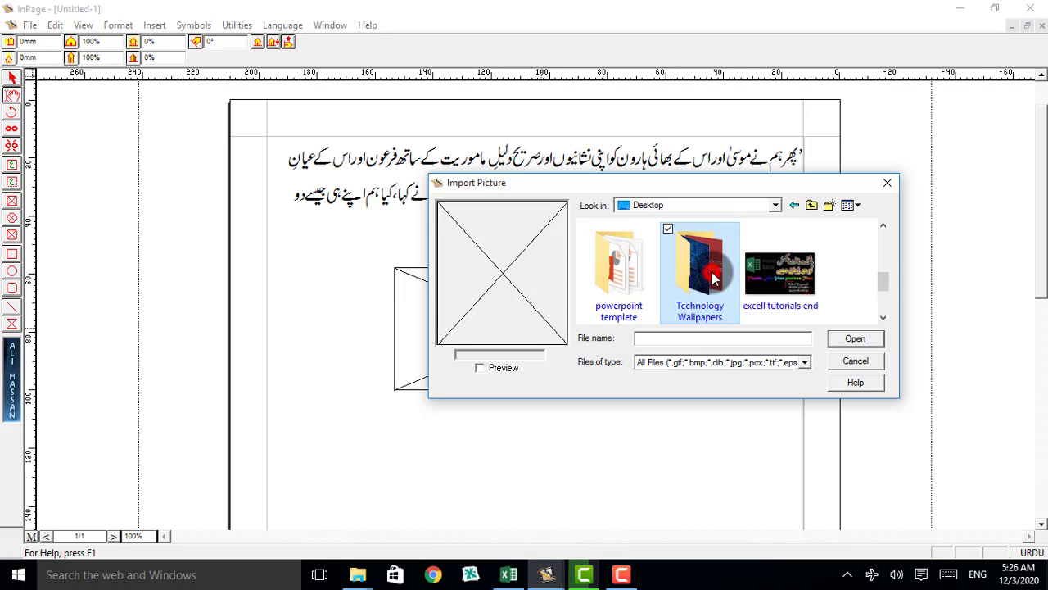
double_click(712, 280)
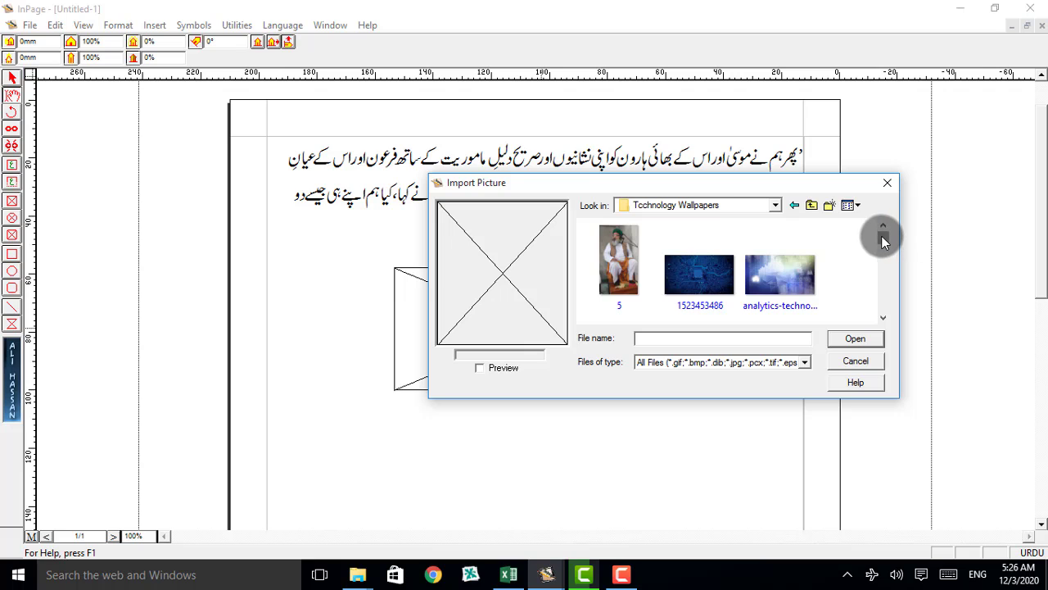
left_click_drag(883, 236, 877, 262)
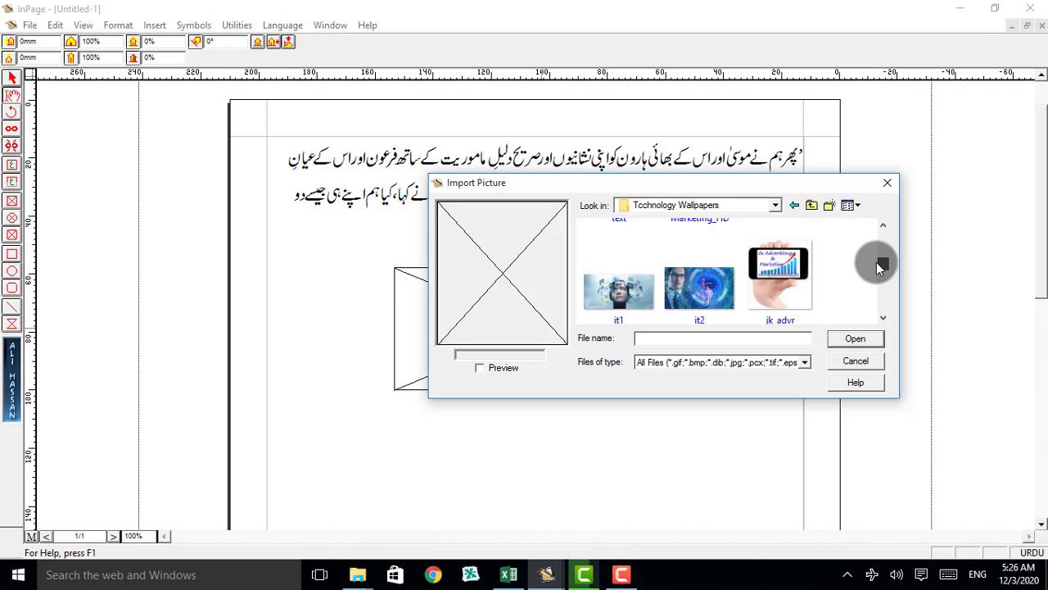
left_click_drag(876, 262, 879, 265)
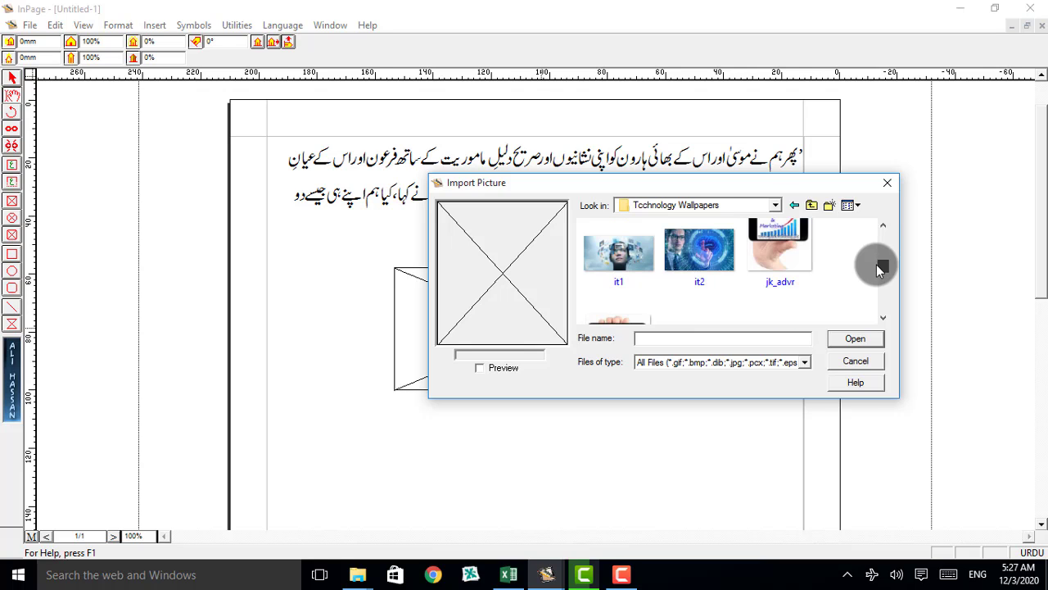
left_click(695, 252)
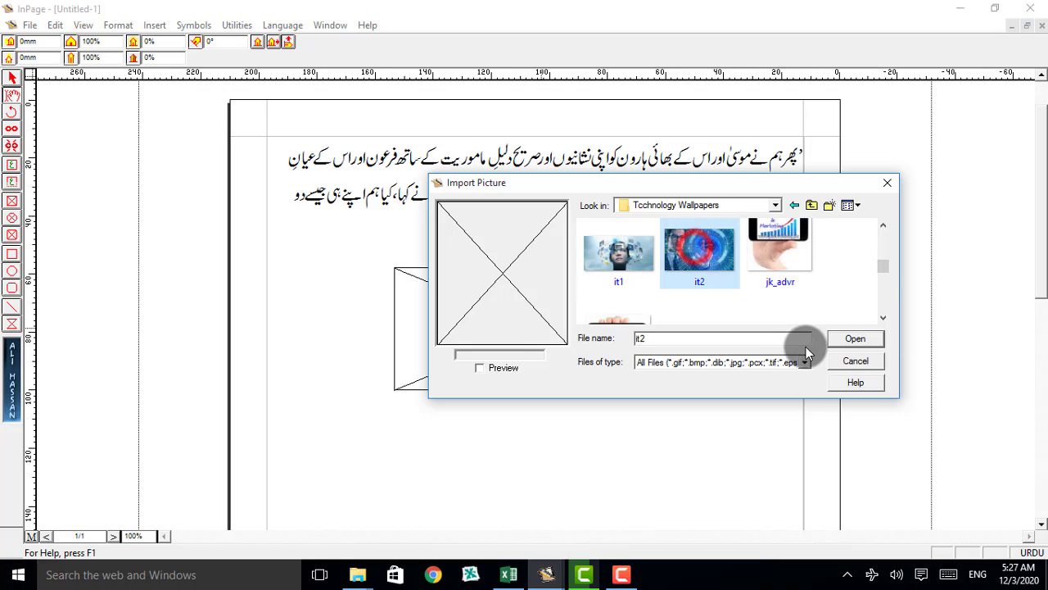
left_click(855, 339)
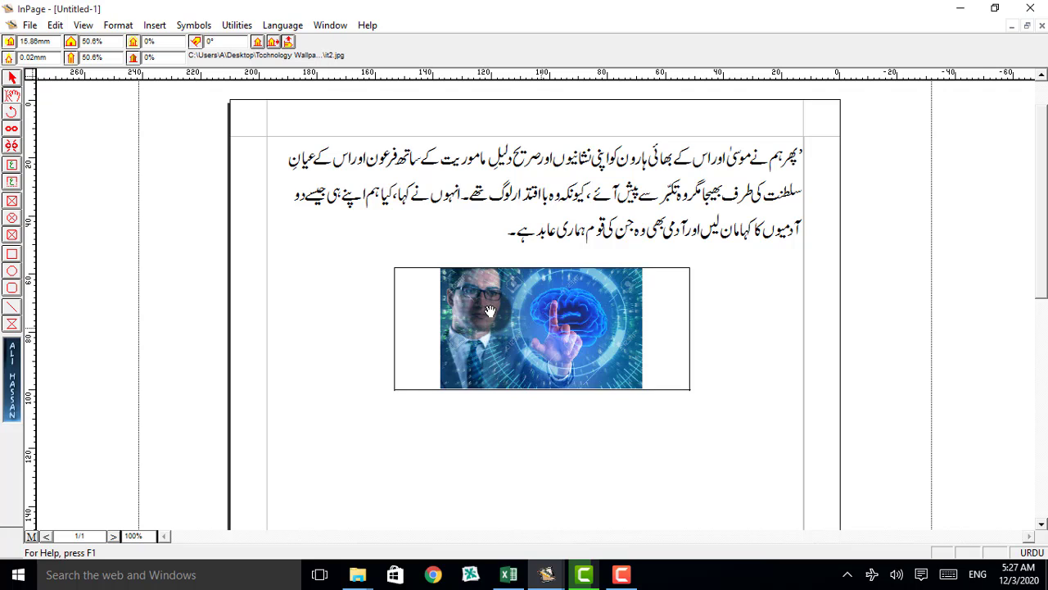
Shift the it2 picture inside its frame to offsets of about 15.3 mm horizontally and 0.3 mm vertically.
mouse_move(490, 311)
left_mouse_down()
mouse_move(547, 308)
mouse_move(463, 315)
mouse_move(474, 319)
left_mouse_up()
left_click_drag(473, 318, 521, 319)
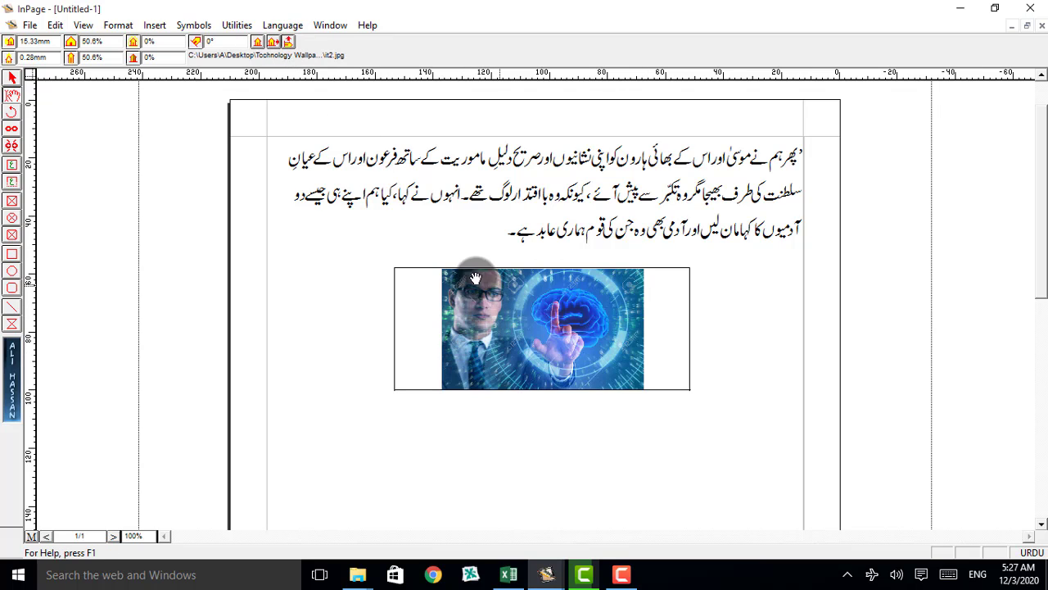
Try mirroring the it2 picture vertically and horizontally, and switch the horizontal mirroring off again.
left_click(284, 38)
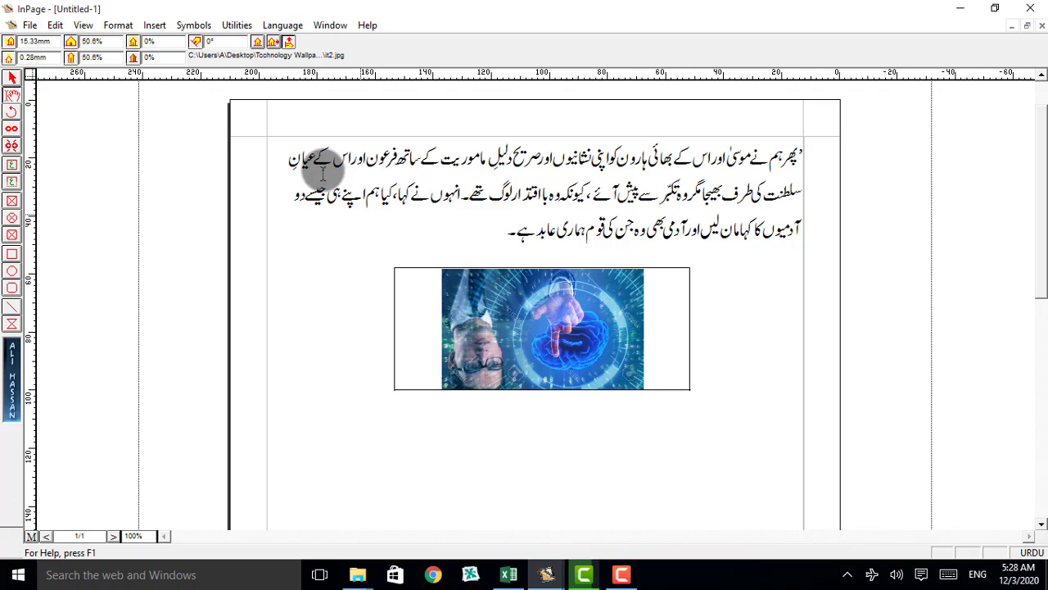
left_click(273, 45)
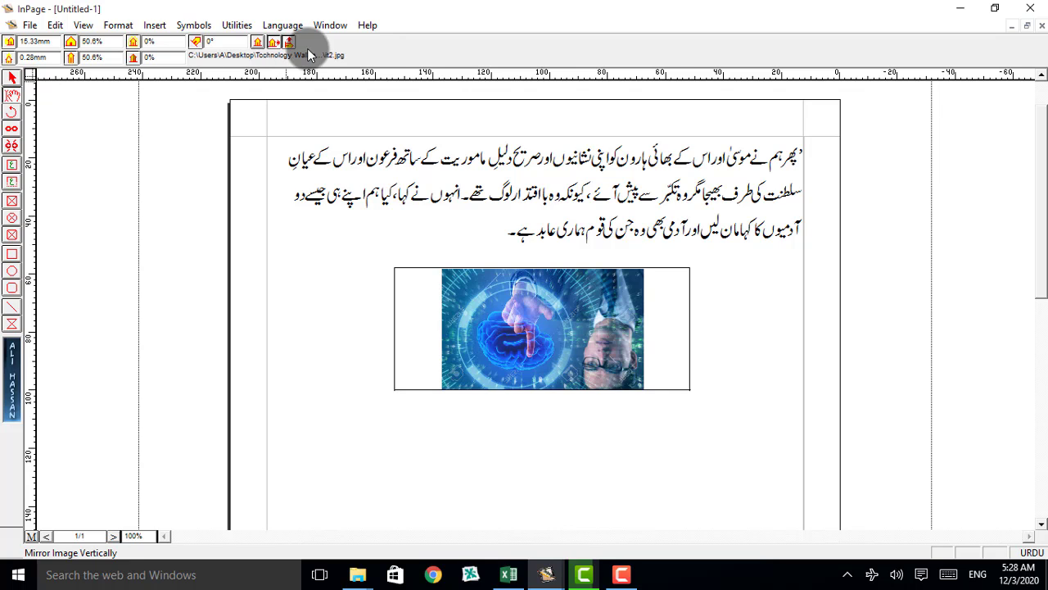
left_click(273, 42)
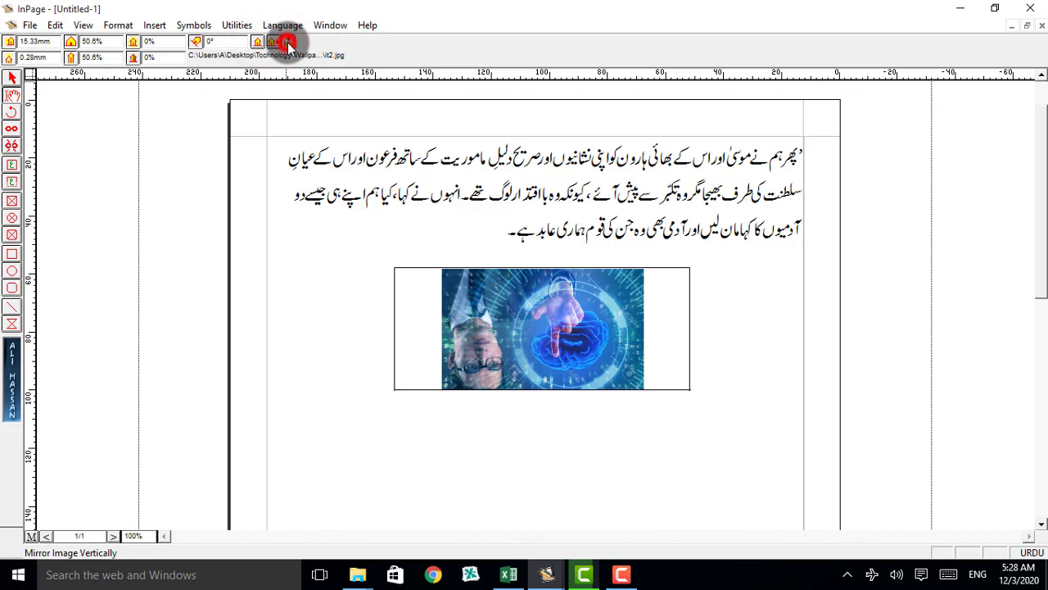
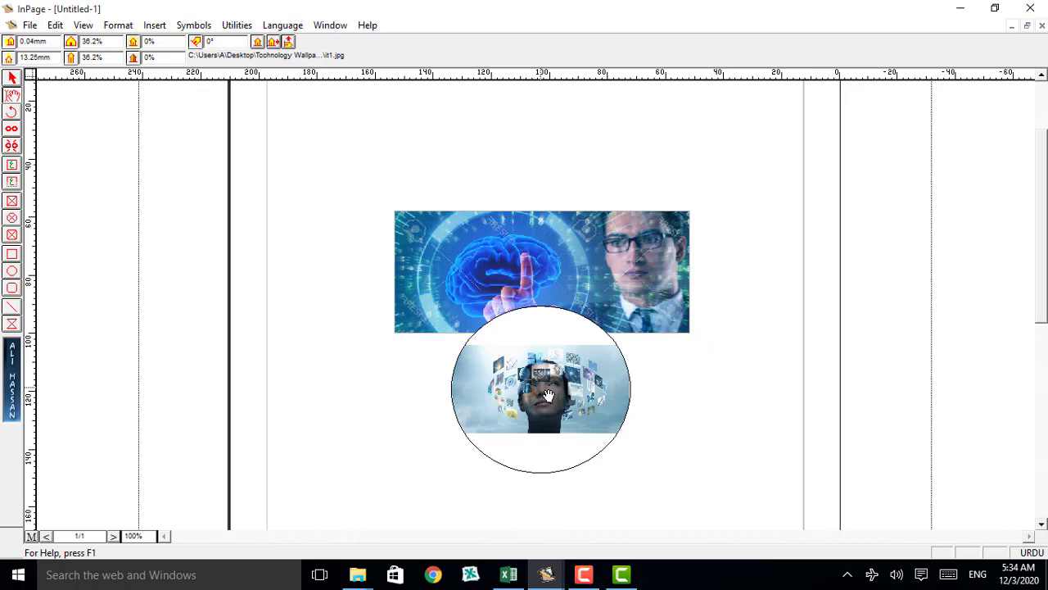
Reposition the it1 picture inside the oval frame to offsets of about 1.4 mm horizontally and 11.4 mm vertically.
left_click_drag(557, 386, 546, 349)
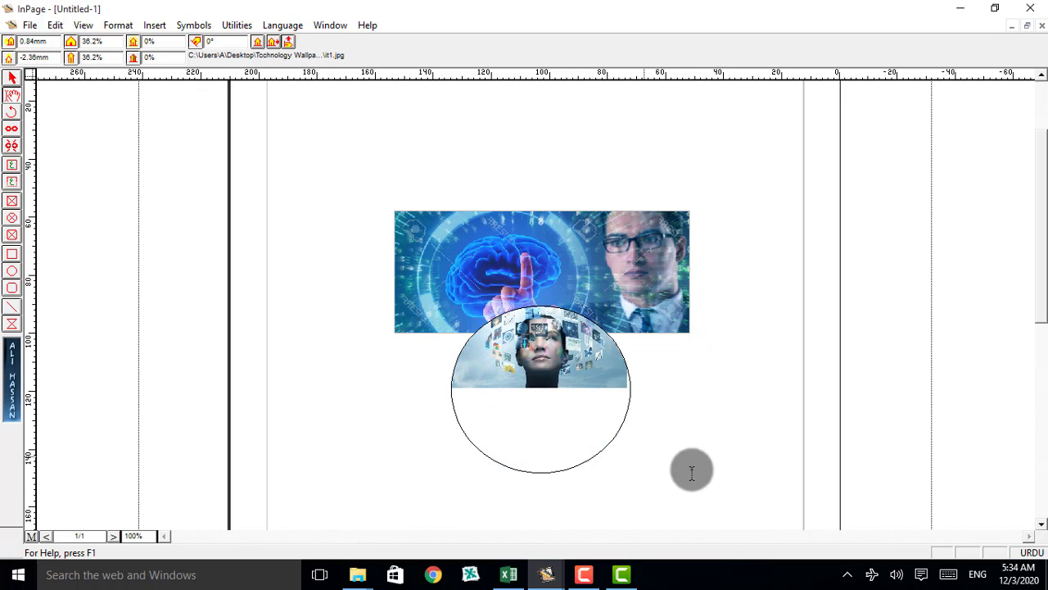
left_click_drag(1042, 275, 1037, 286)
left_click_drag(568, 323, 538, 339)
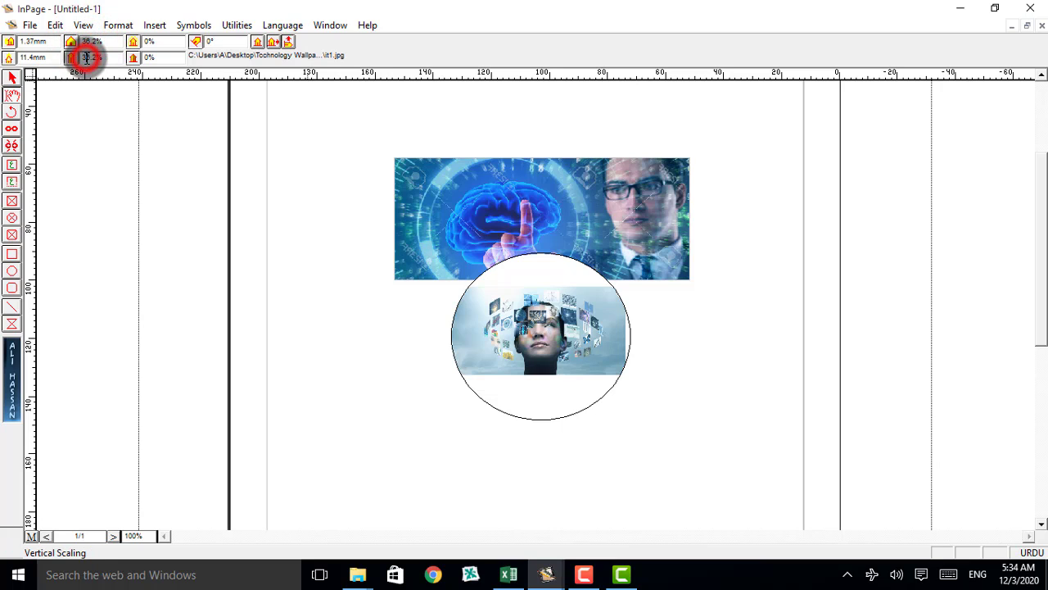
Set the it1 picture's vertical scaling to 56.2% and move the picture up inside the oval frame.
left_click_drag(87, 58, 82, 58)
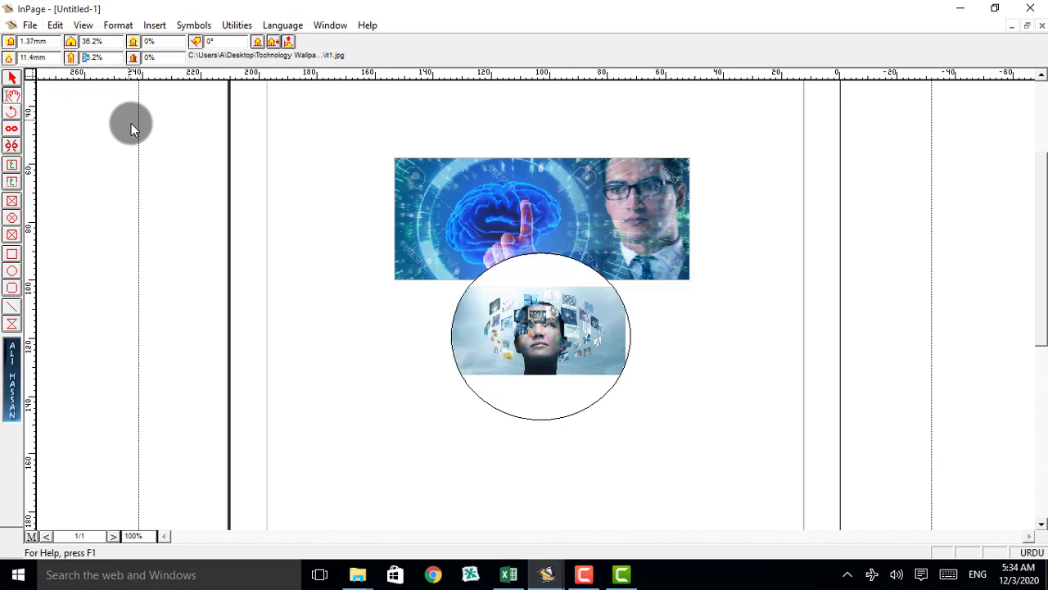
type("5")
key("Return")
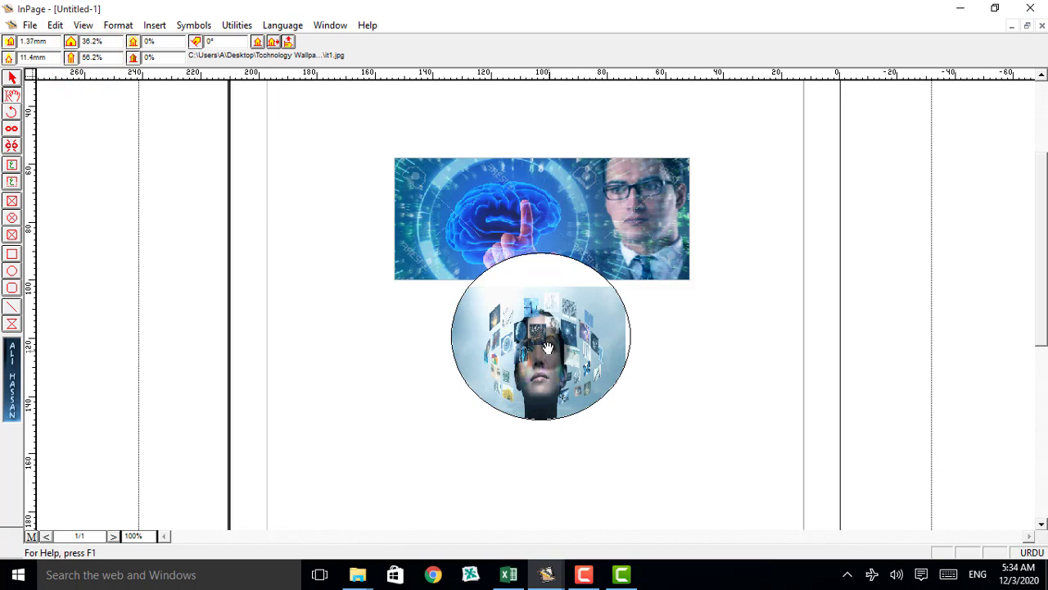
left_click_drag(547, 347, 546, 321)
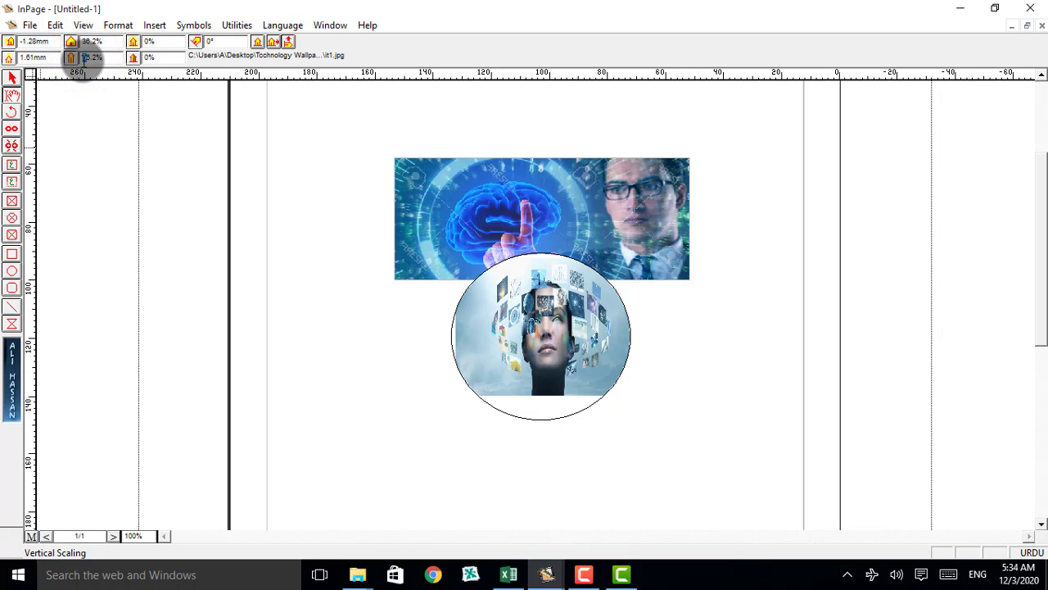
Set the it1 picture's vertical scaling to 66.2% and its horizontal scaling to 56.2%.
key("Return")
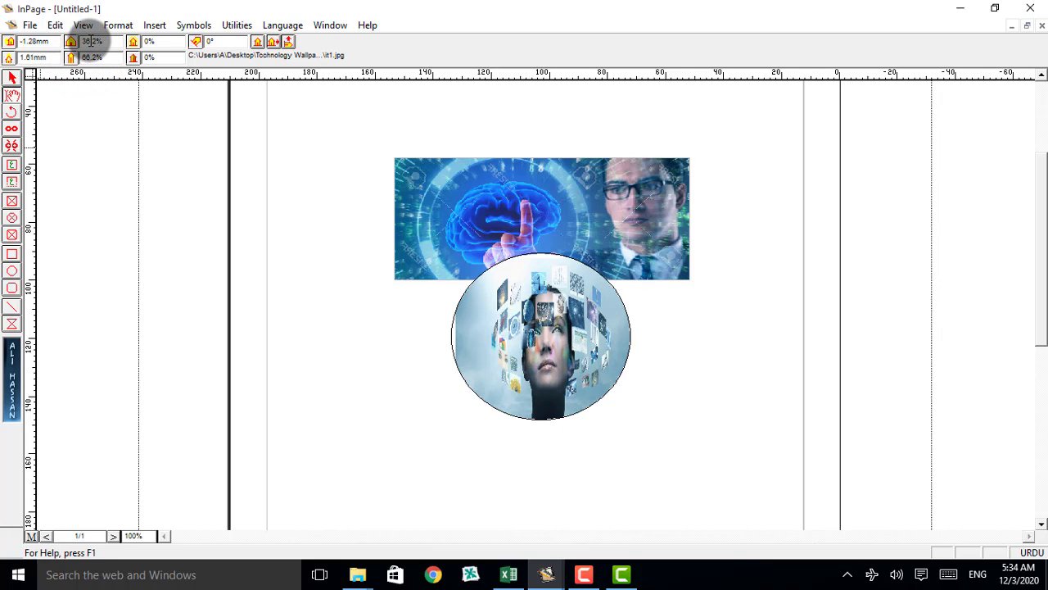
double_click(86, 42)
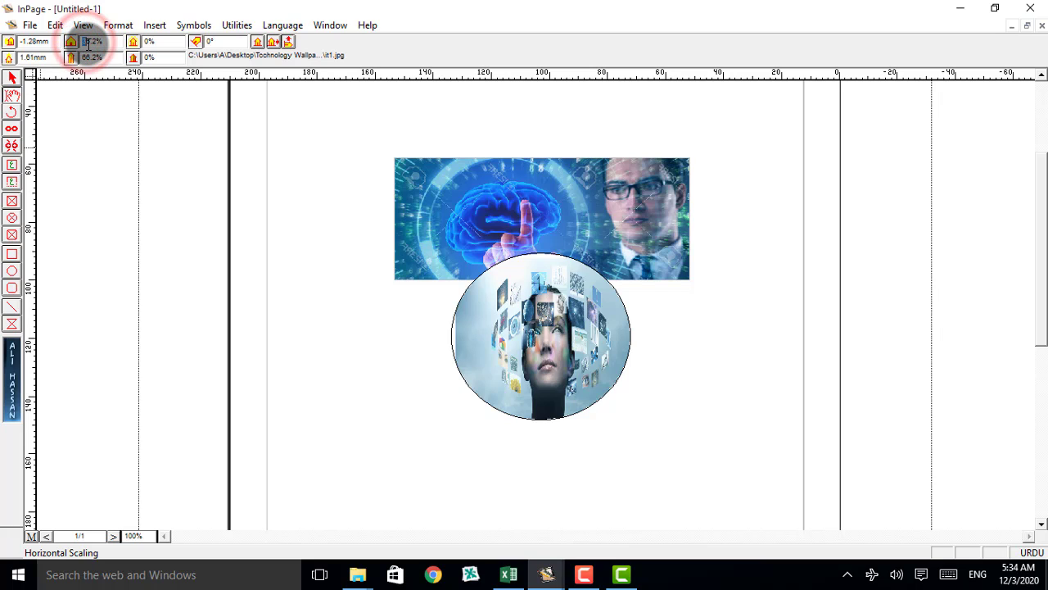
key("Return")
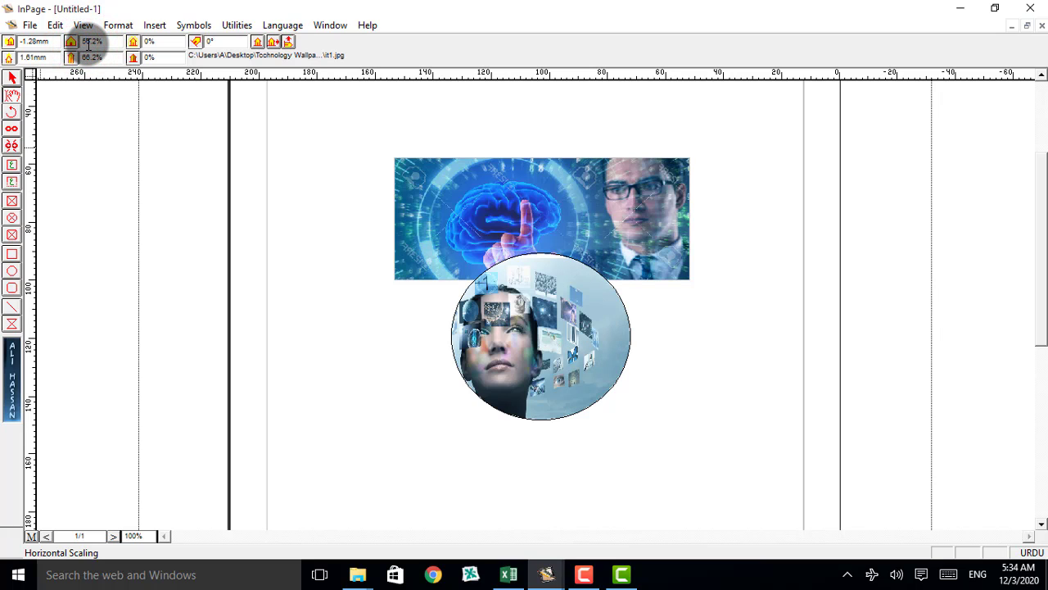
Center the face inside the oval frame at offsets of about -14.5 mm horizontally and 5.6 mm vertically, and deselect the picture.
mouse_move(516, 329)
left_mouse_down()
mouse_move(548, 334)
mouse_move(534, 356)
mouse_move(537, 345)
left_mouse_up()
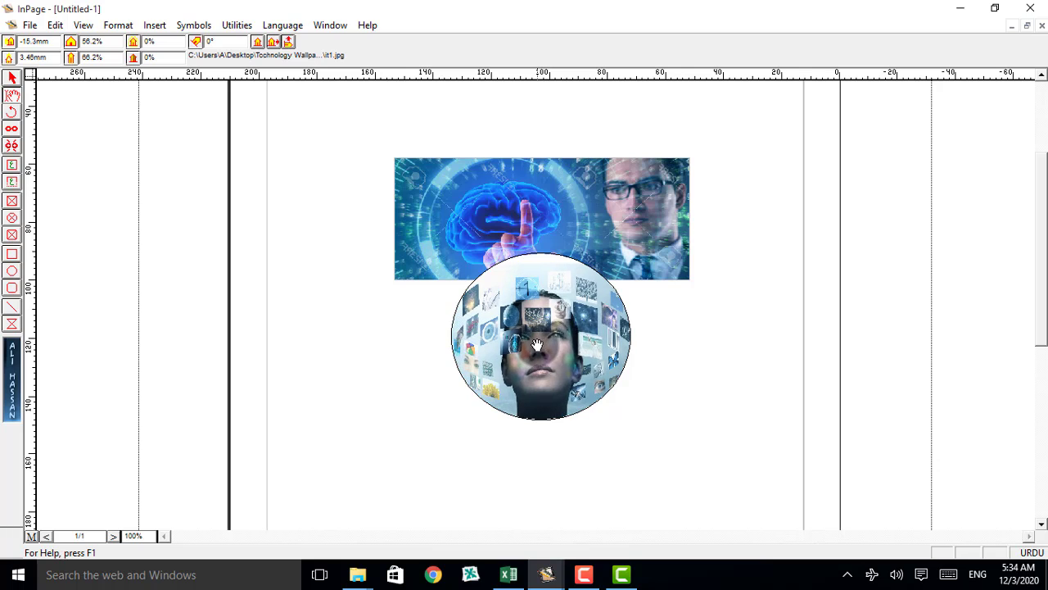
left_click(718, 312)
left_click(556, 343)
left_click(681, 330)
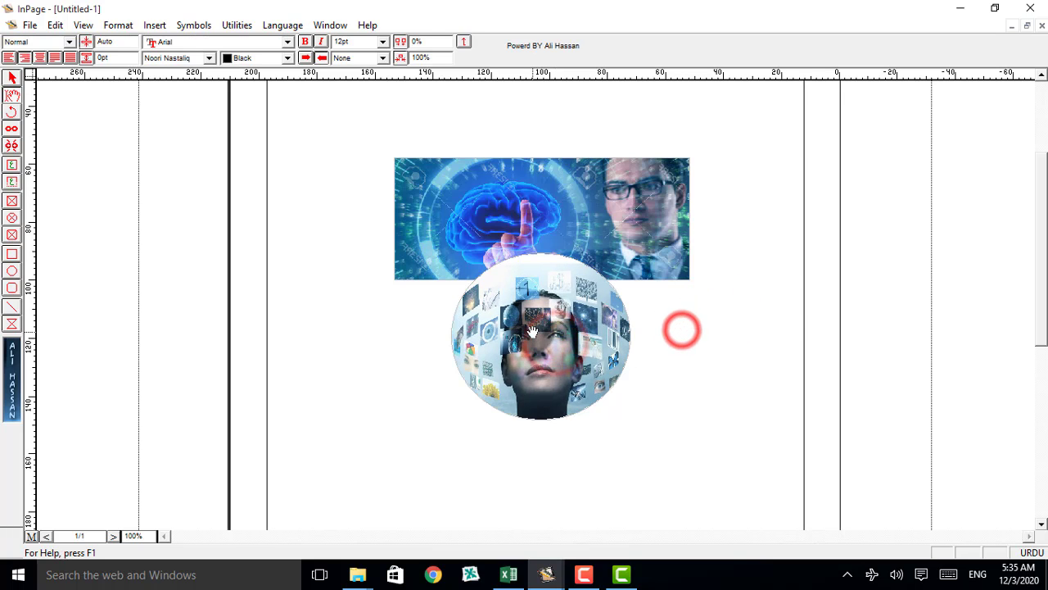
left_click(534, 334)
left_click_drag(531, 347, 539, 347)
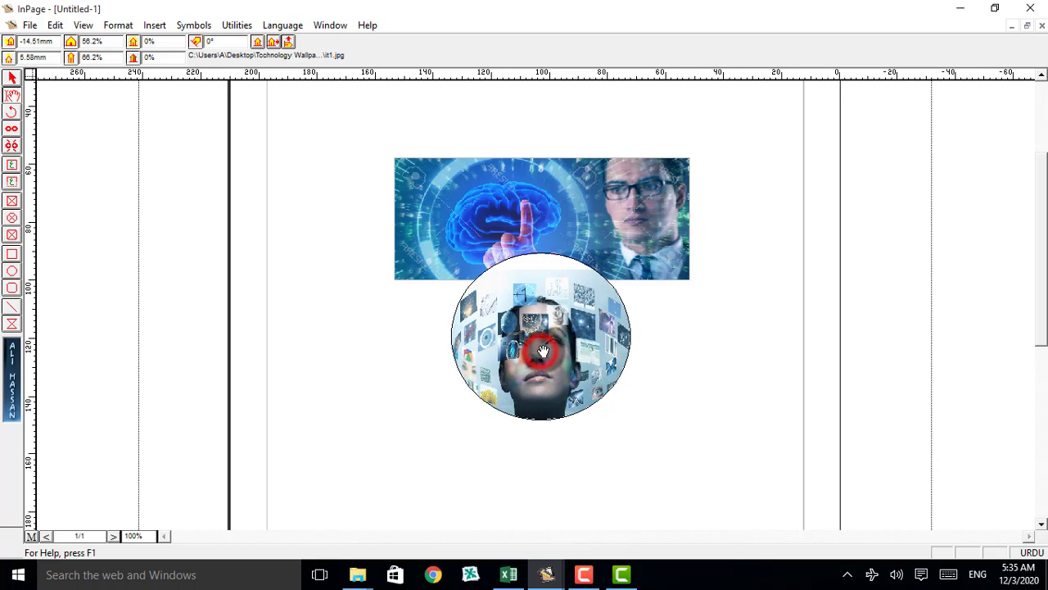
left_click(746, 351)
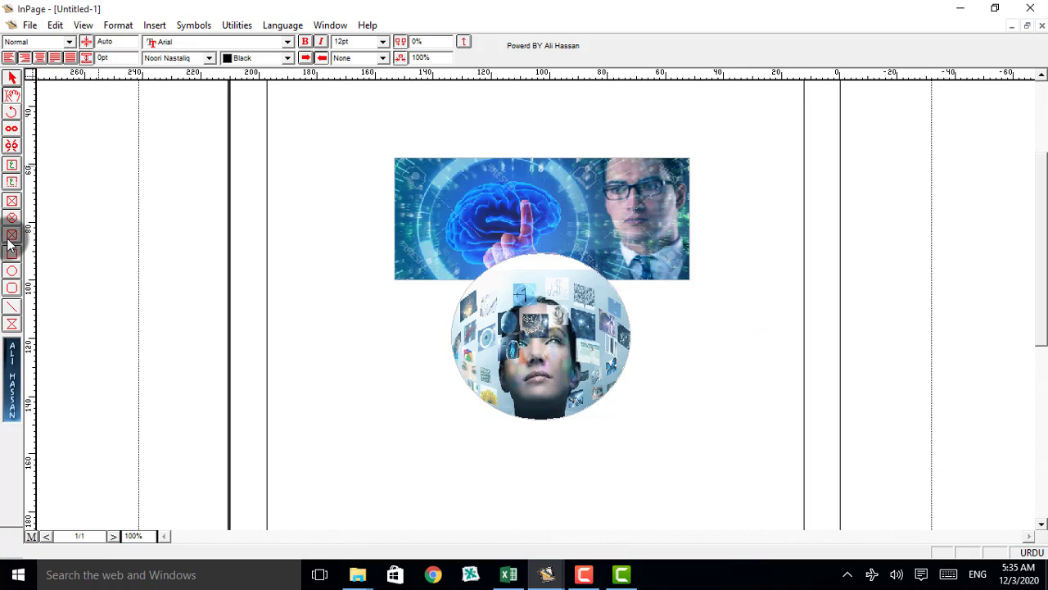
left_click(1037, 332)
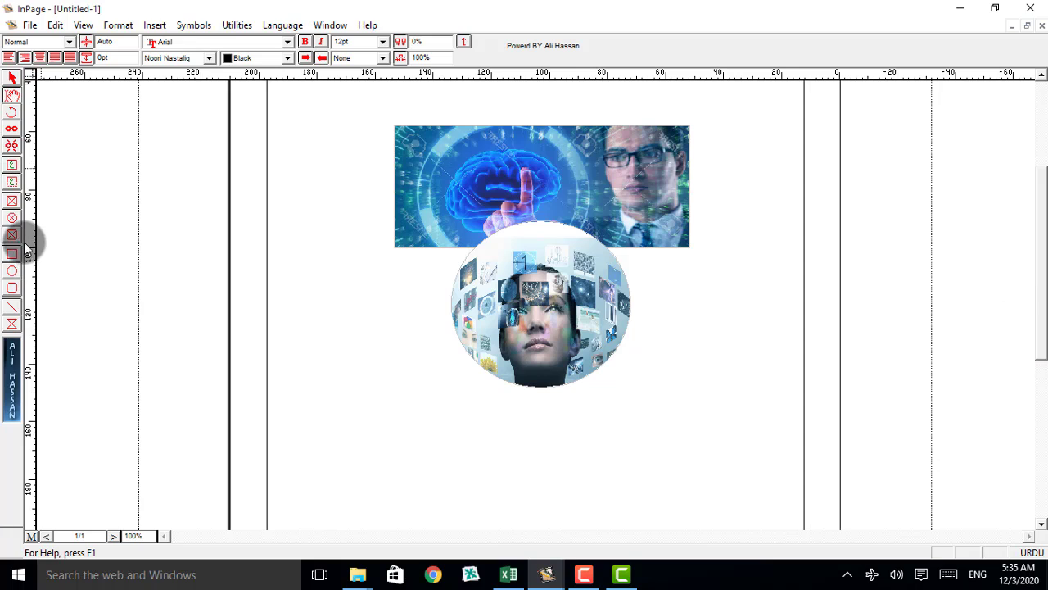
Draw a rounded-corner picture box about 85 mm wide and 44 mm high just below the oval picture.
left_click(1037, 349)
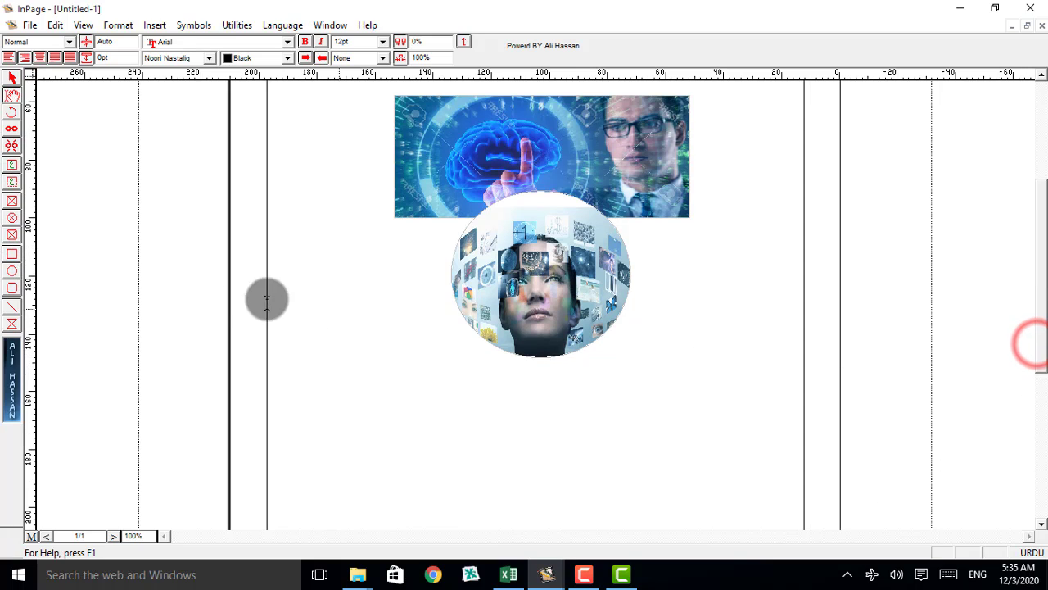
left_click(18, 235)
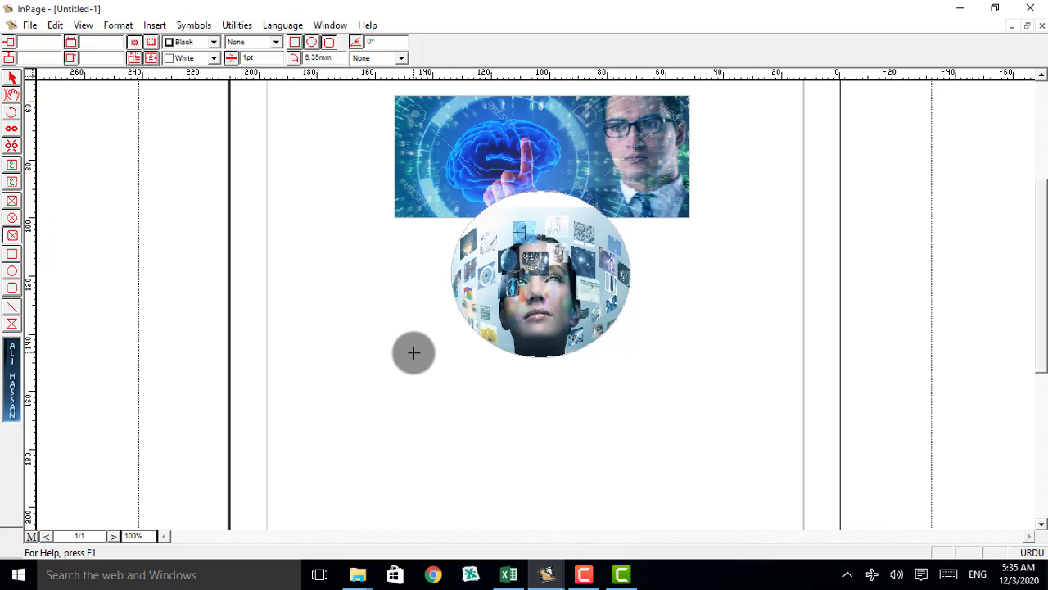
left_click_drag(413, 353, 660, 480)
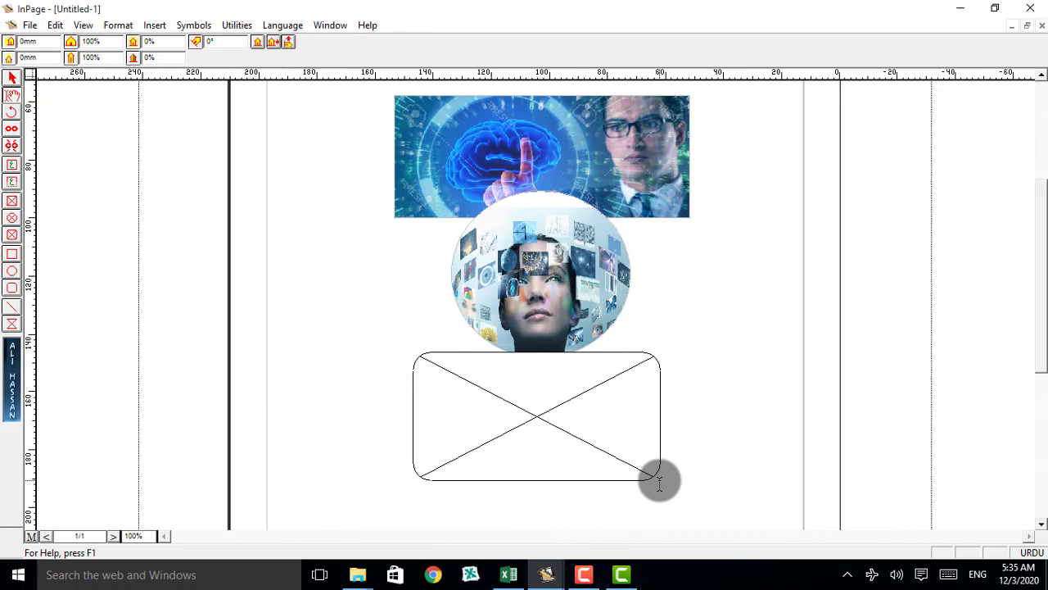
Import the mobile-apps-ss-1920 picture from the Technology Wallpapers folder into the rounded picture box.
double_click(533, 420)
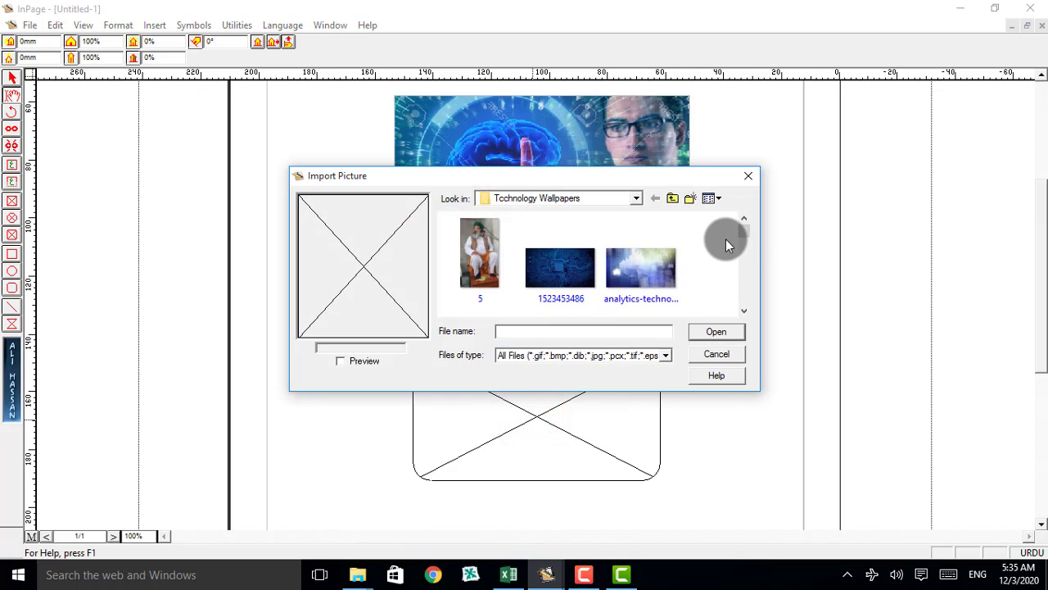
left_click_drag(744, 244, 742, 271)
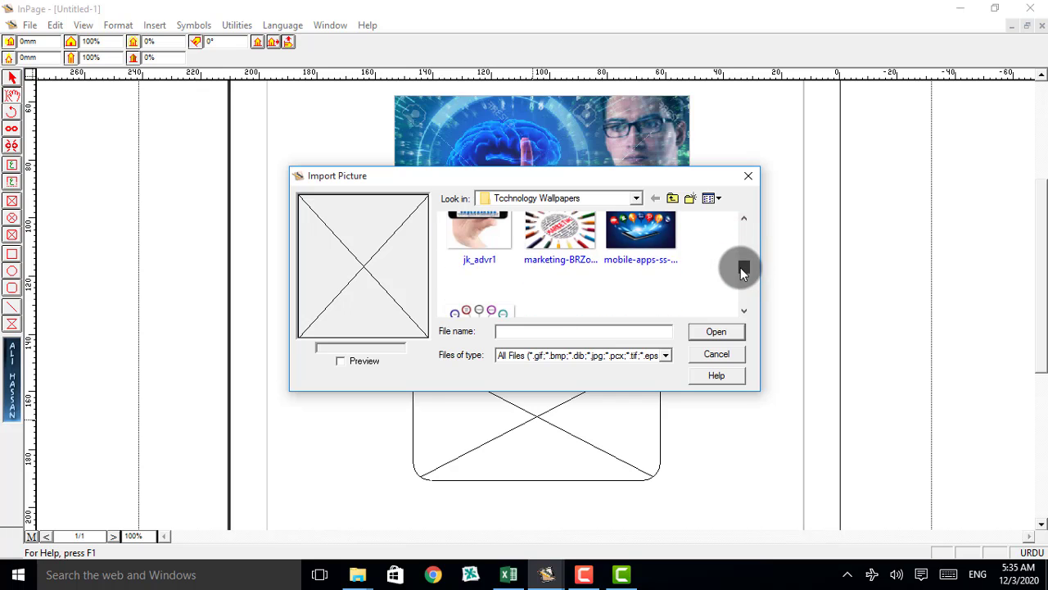
left_click(665, 227)
left_click(717, 333)
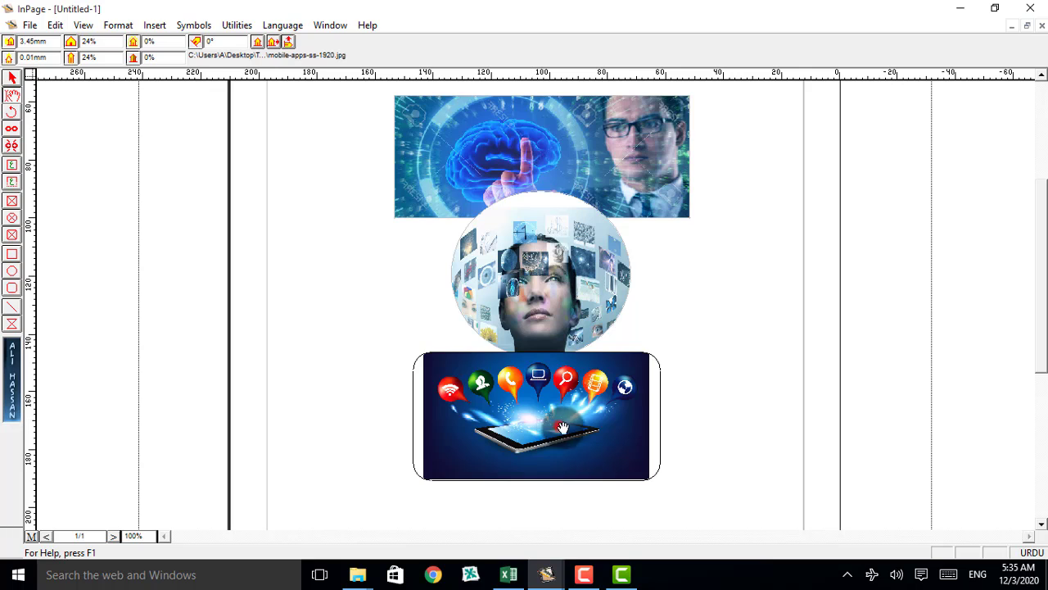
Move the mobile-apps picture to offsets of about -2.1 mm and -0.8 mm, and set its horizontal scaling to 34%.
mouse_move(562, 427)
left_mouse_down()
mouse_move(585, 424)
mouse_move(575, 424)
left_mouse_up()
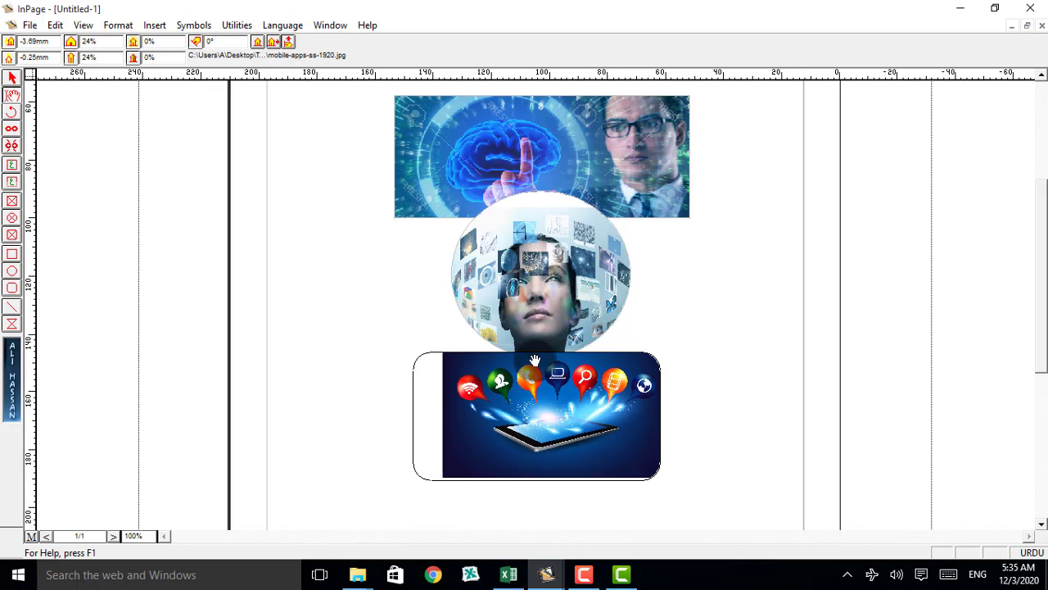
left_click(86, 38)
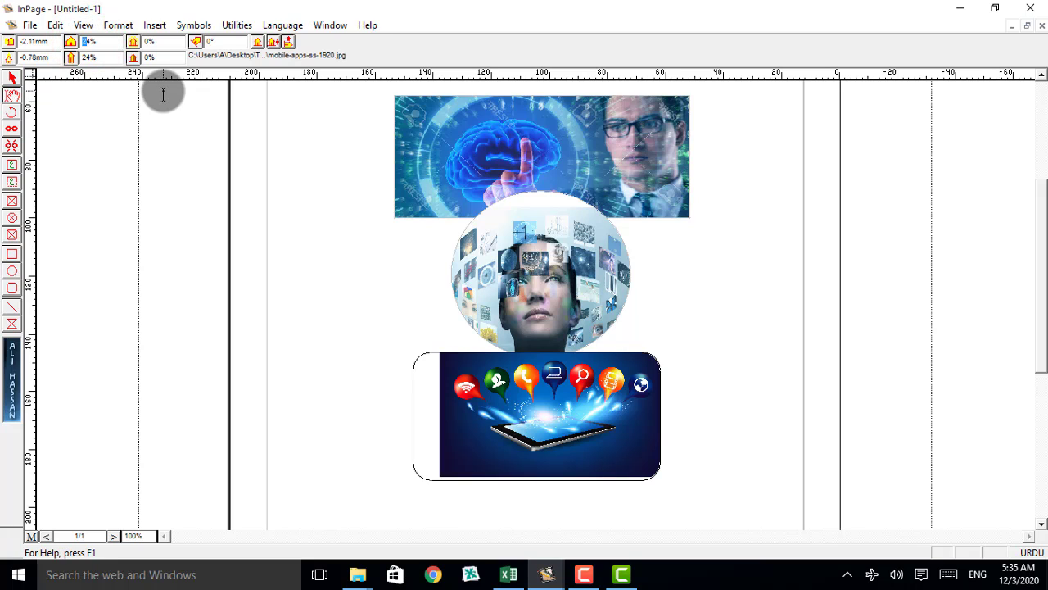
type("3")
key("Return")
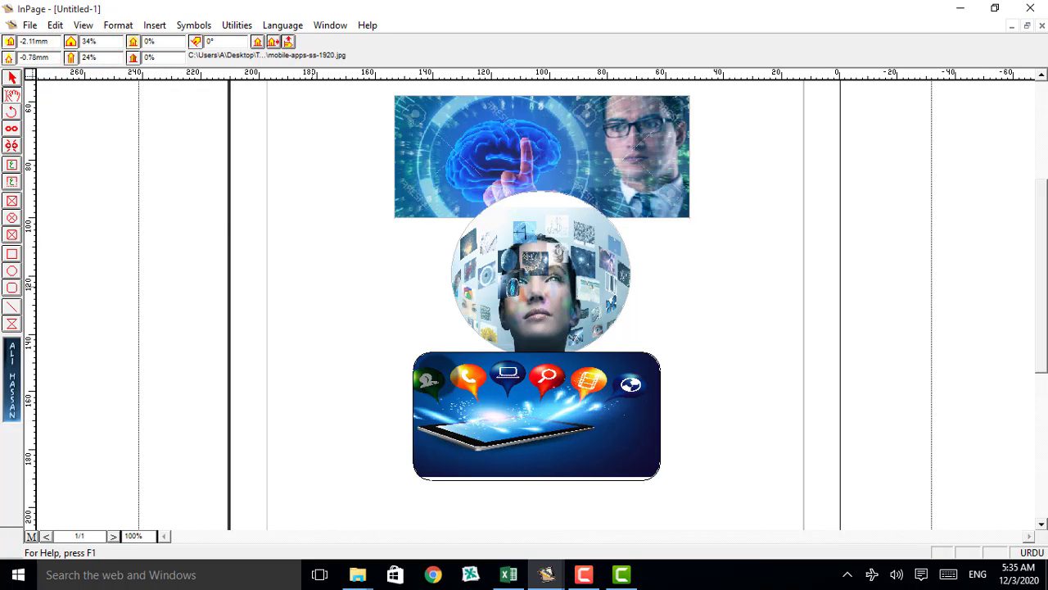
Shift the mobile-apps picture to offsets of about -4 mm and -0.25 mm, set its vertical scaling to 28%, and deselect it.
left_click_drag(486, 403, 488, 398)
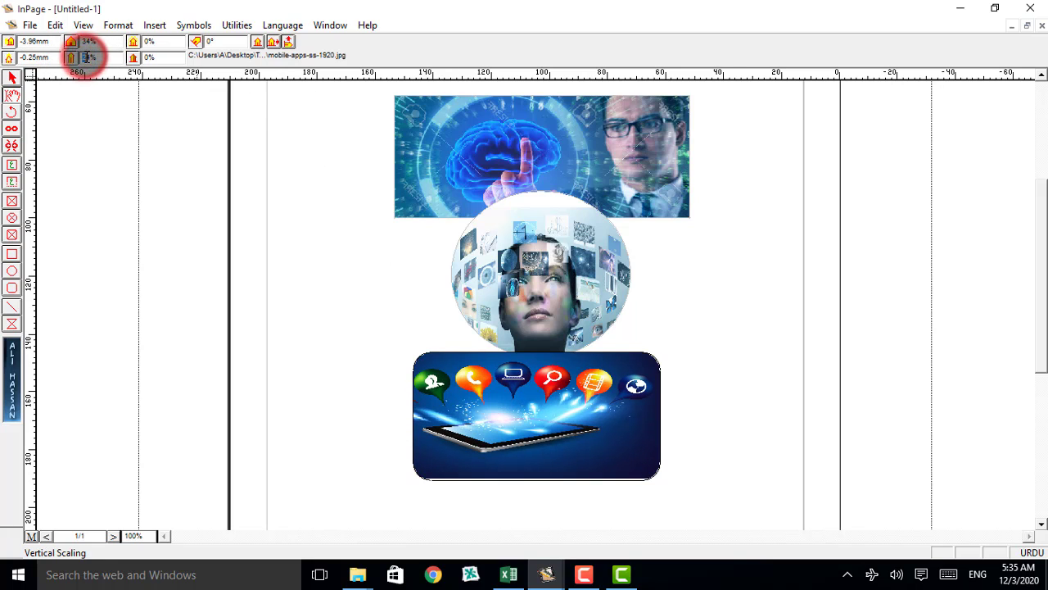
left_click(88, 57)
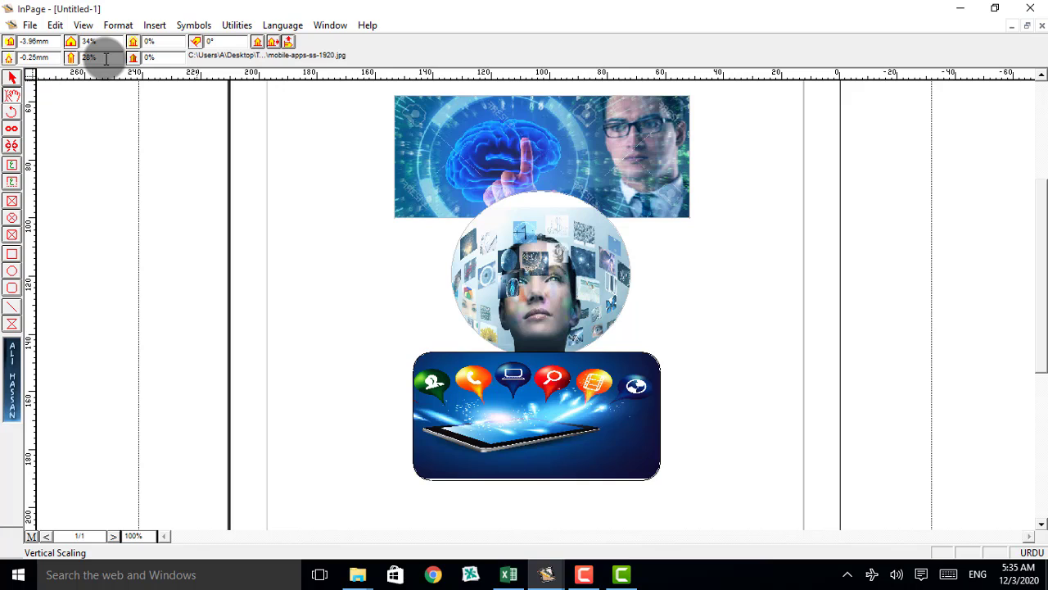
key("Return")
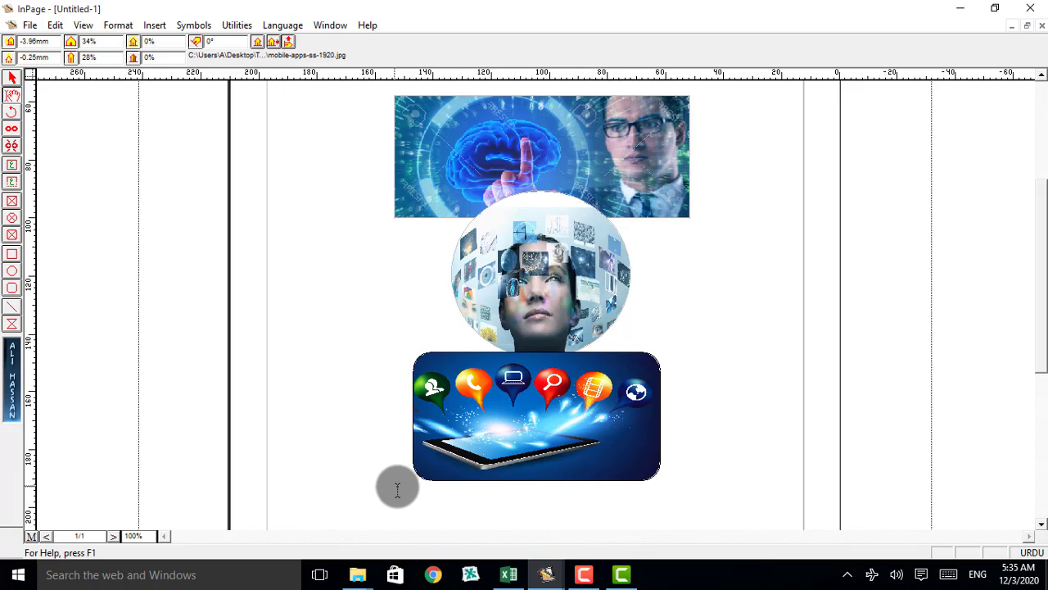
left_click(750, 337)
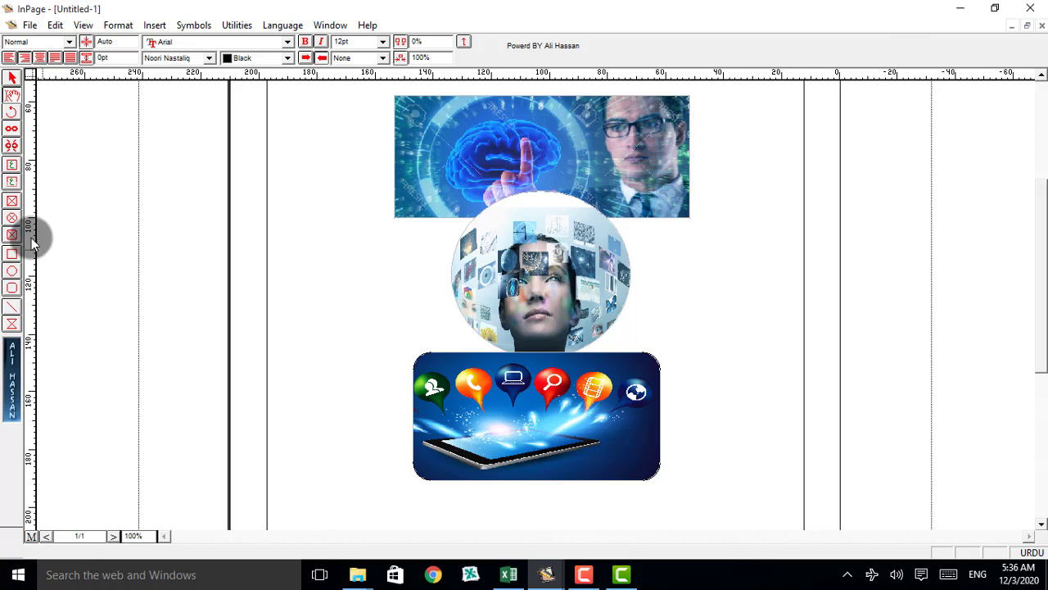
Select the oval picture and set the page zoom to 50%.
double_click(573, 240)
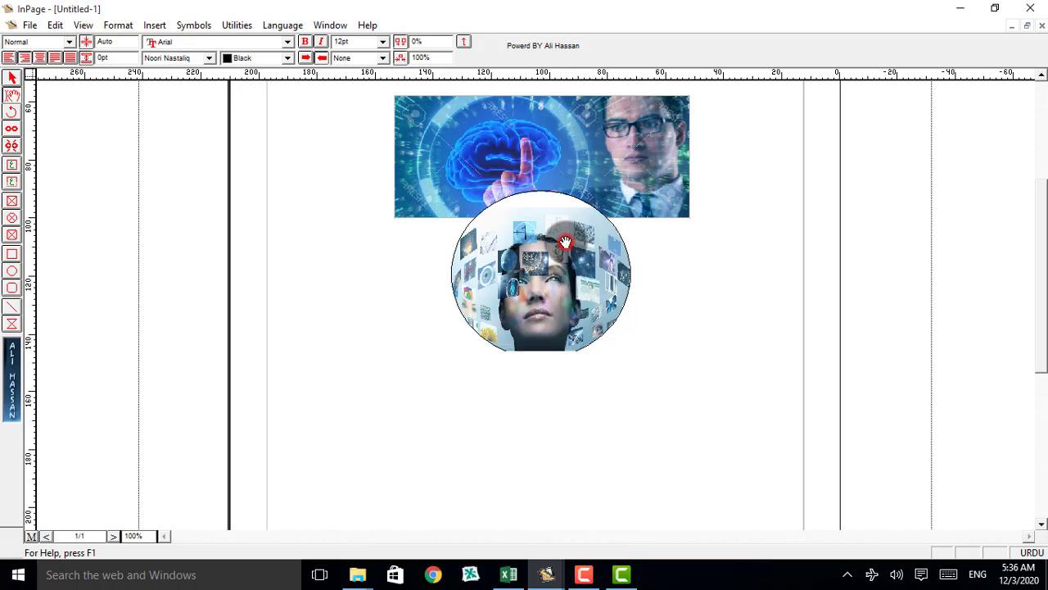
left_click(741, 181)
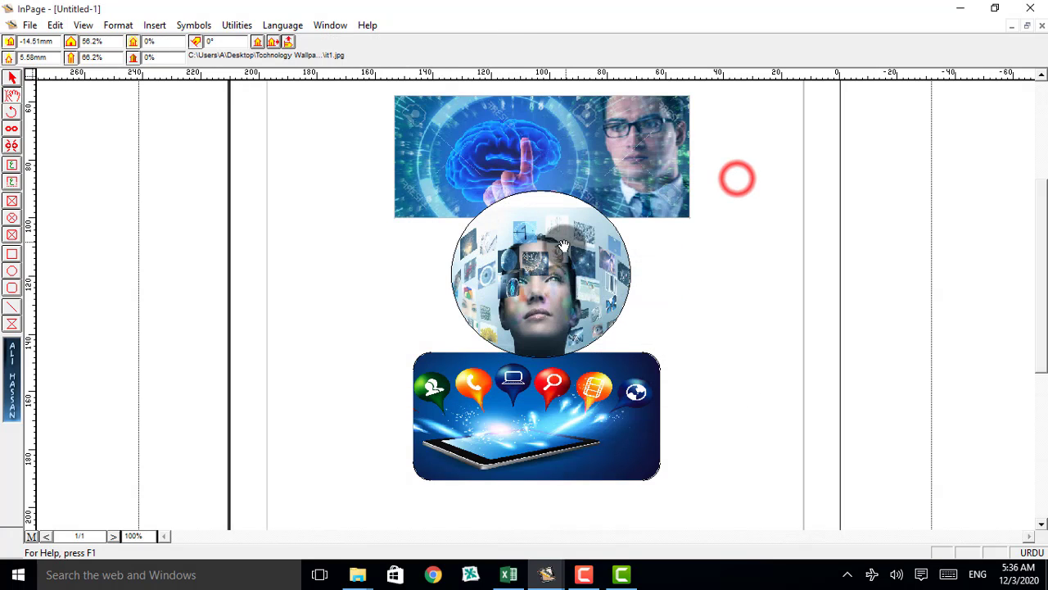
right_click(565, 249)
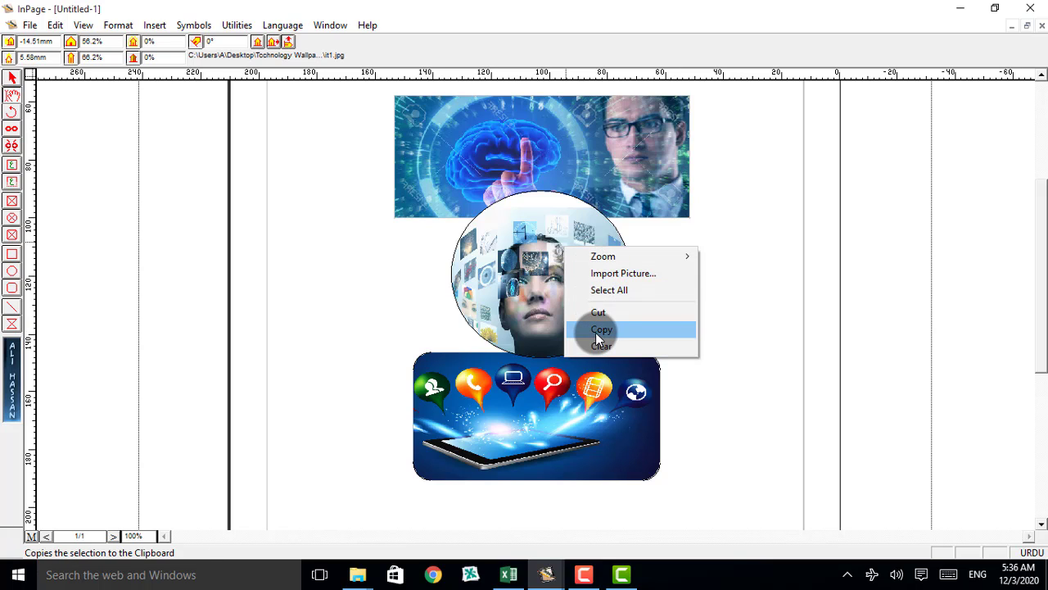
left_click(604, 255)
left_click(574, 216)
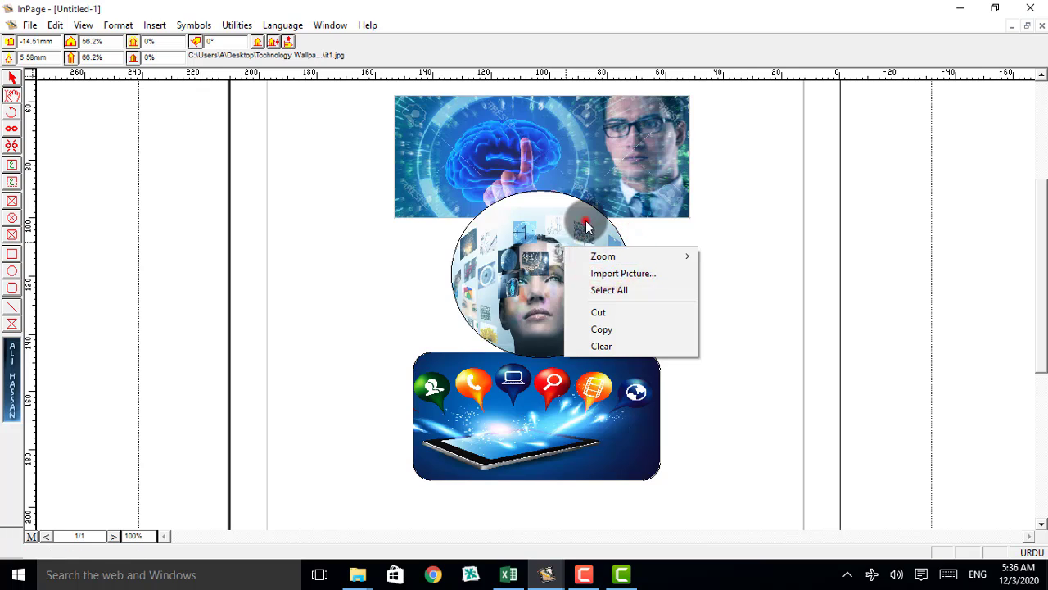
right_click(614, 271)
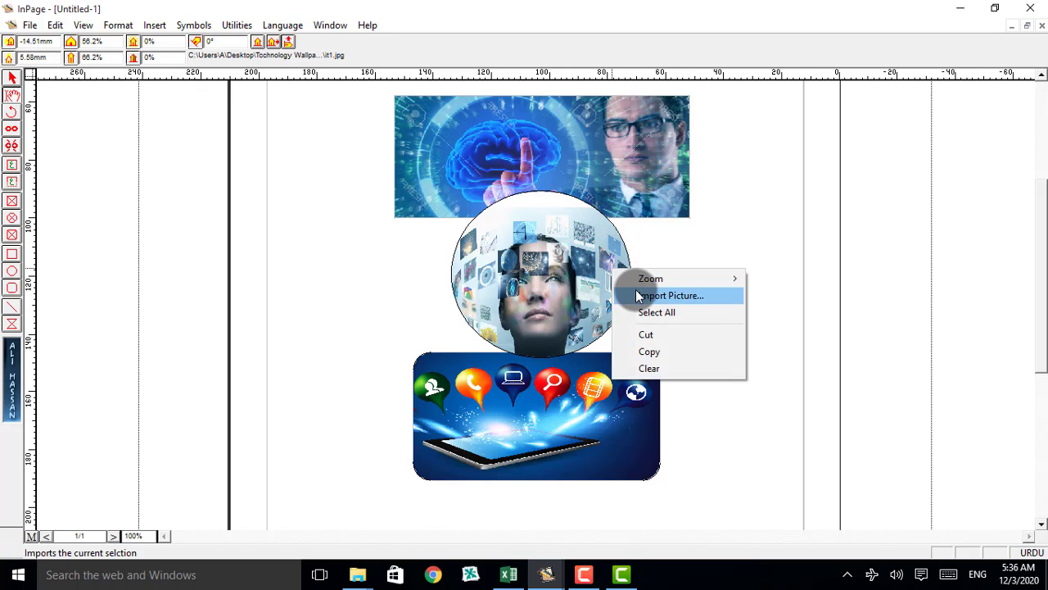
left_click(637, 281)
left_click(514, 294)
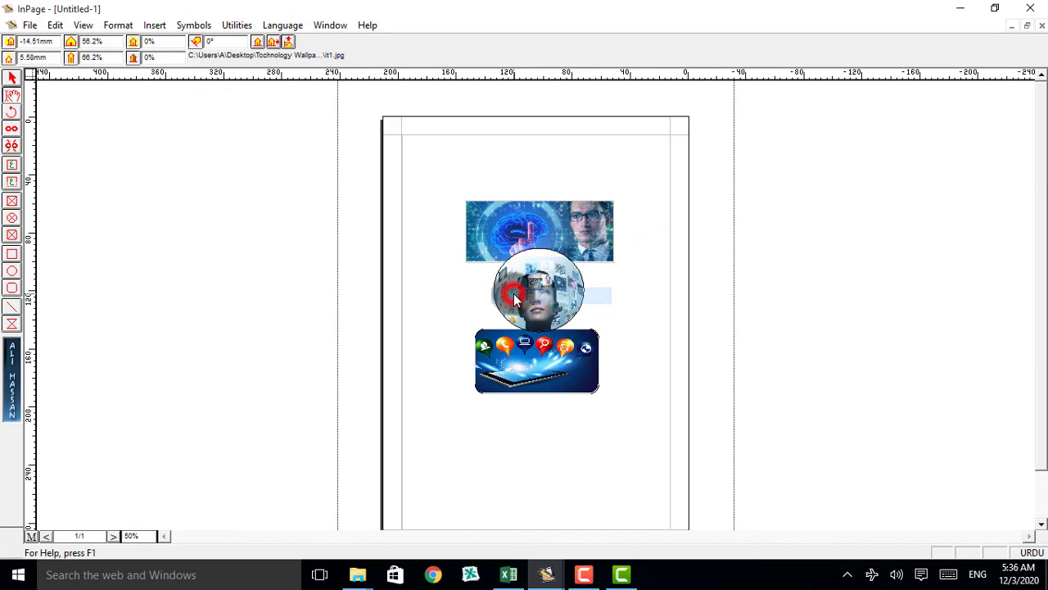
Magnify the page to 300% and examine the oval and rectangular pictures up close.
right_click(560, 299)
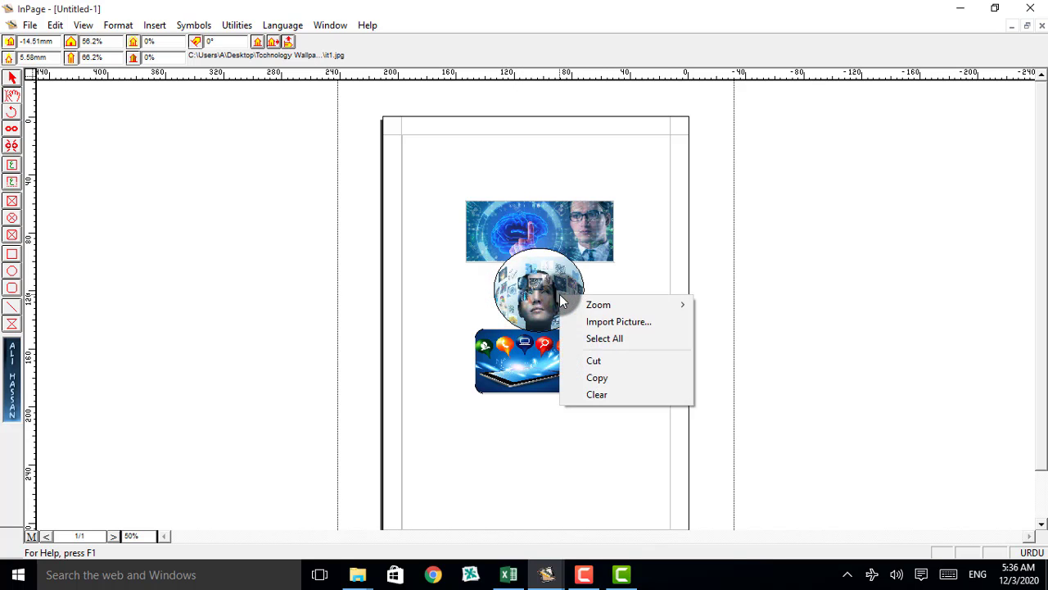
left_click(603, 307)
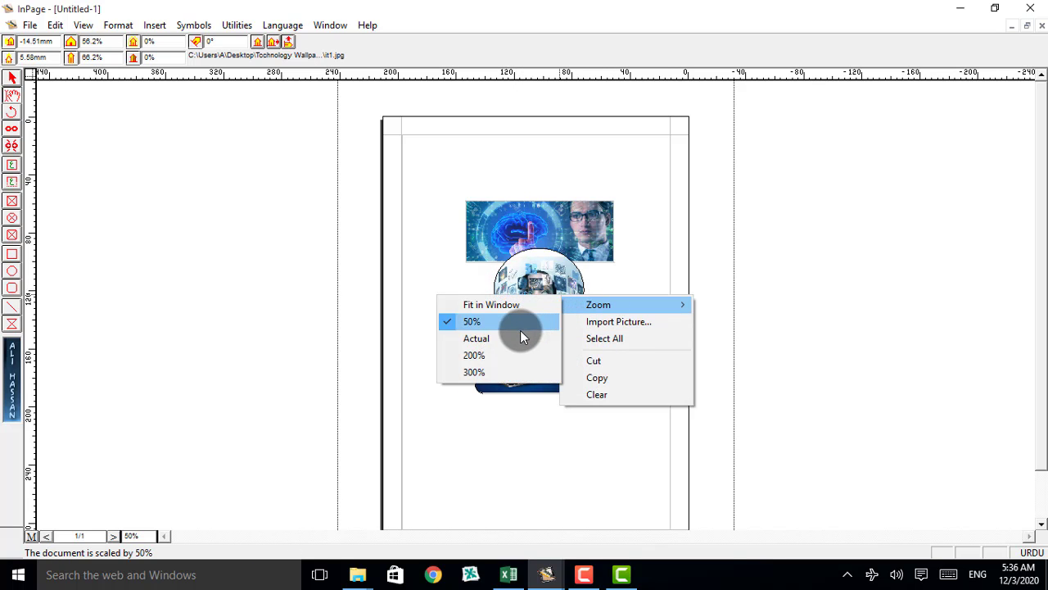
left_click(499, 371)
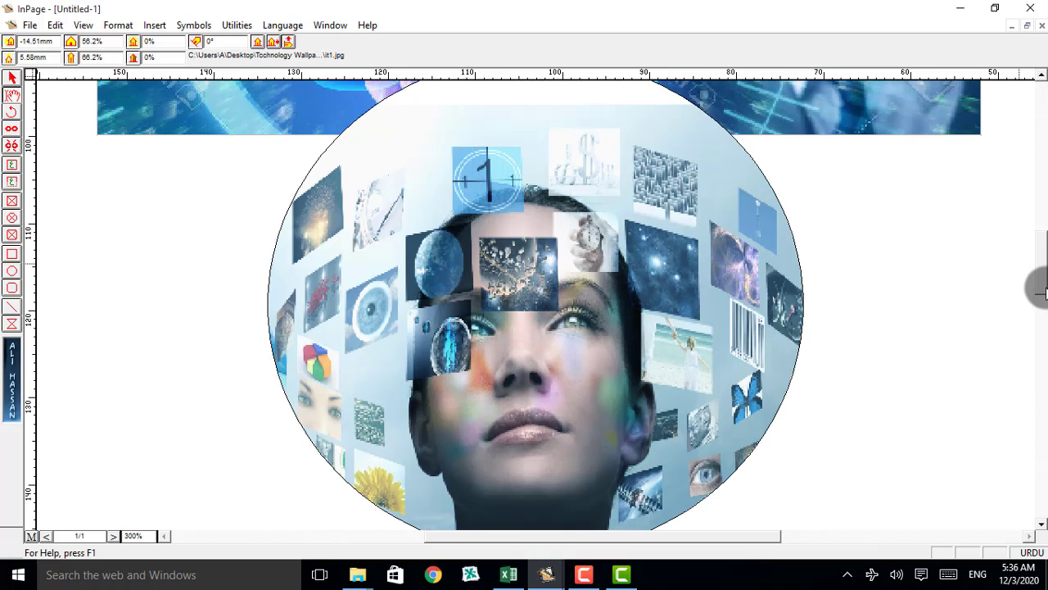
left_click(1039, 238)
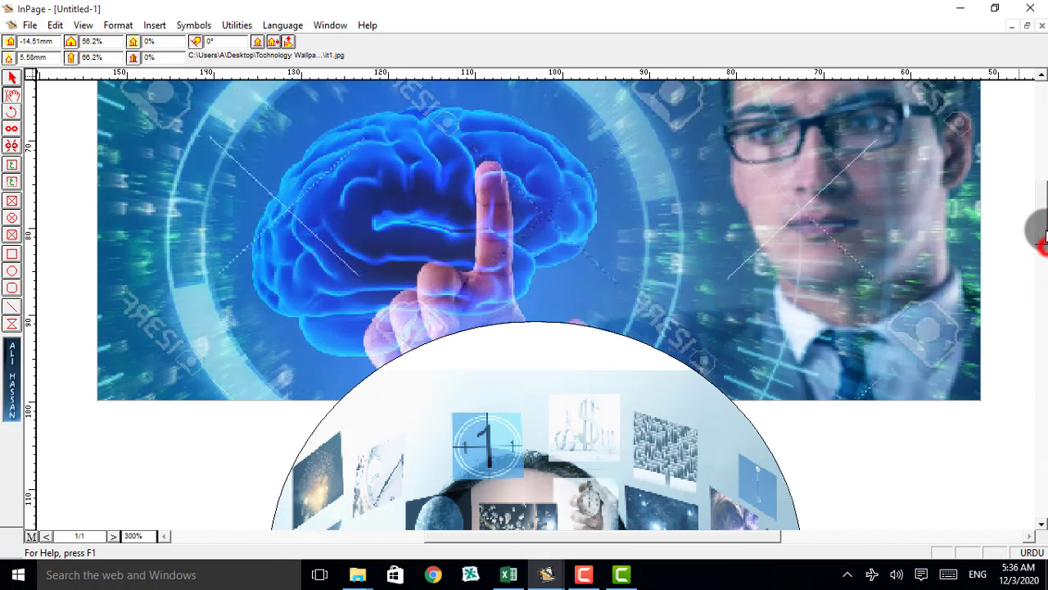
left_click(1039, 237)
Reduce the page zoom to 200% and return it to 100%.
right_click(675, 251)
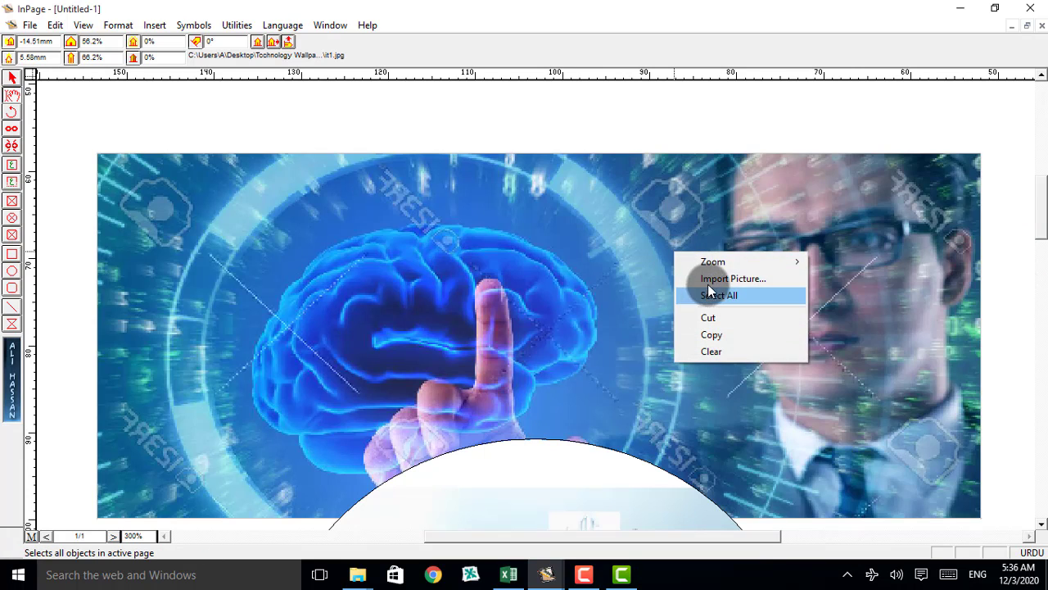
left_click(710, 264)
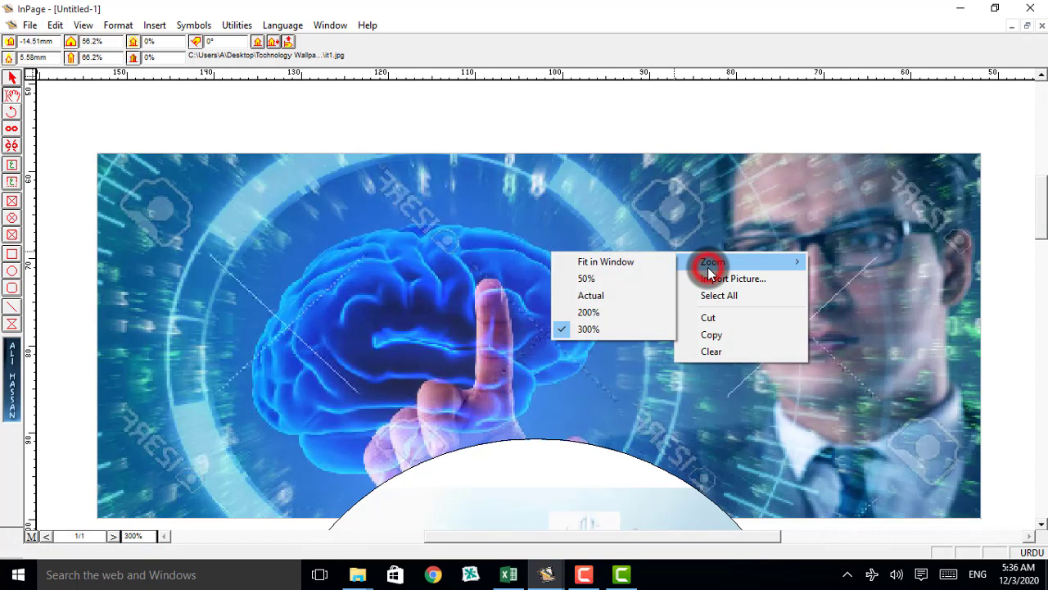
left_click(617, 312)
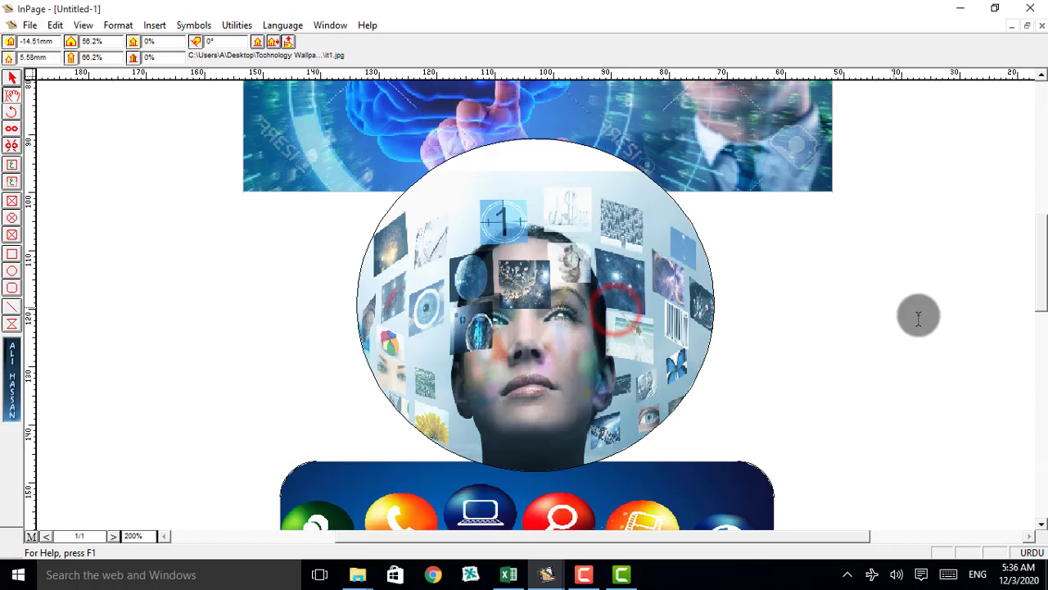
mouse_move(1043, 281)
left_mouse_down()
mouse_move(1041, 255)
mouse_move(1040, 283)
left_mouse_up()
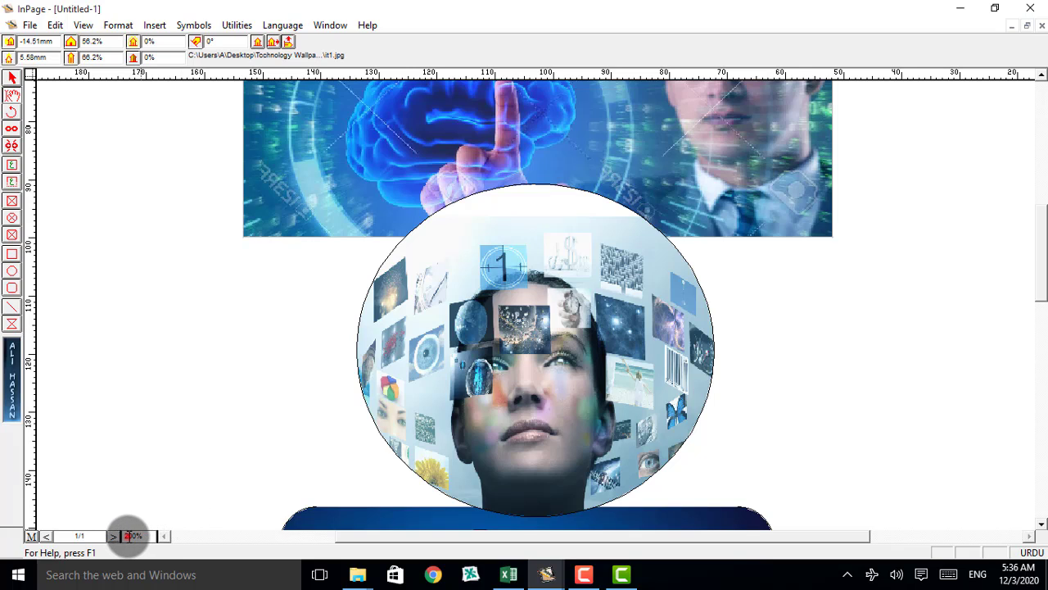
left_click(120, 537)
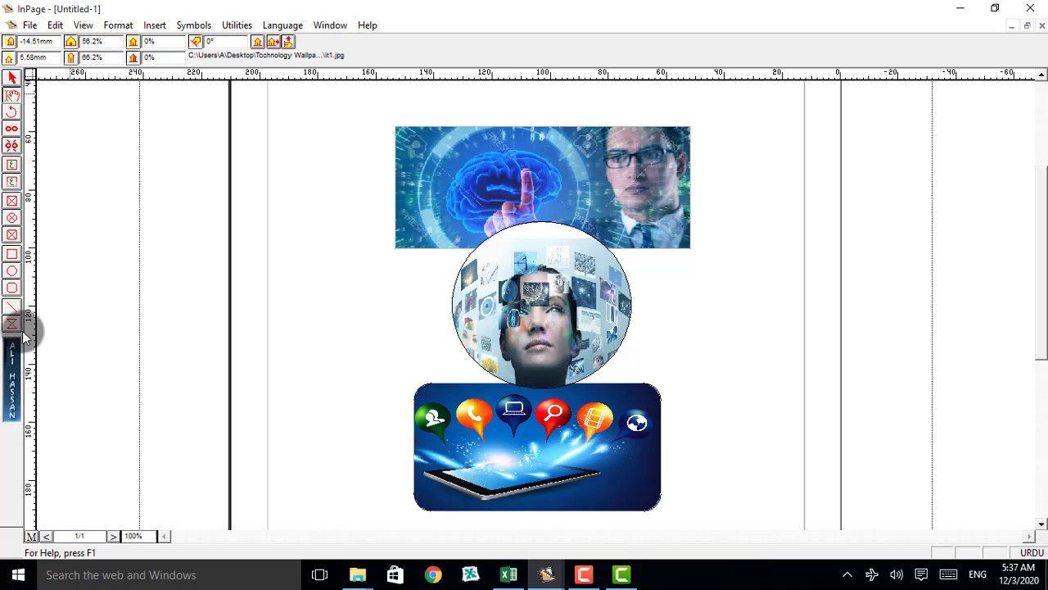
left_click(11, 167)
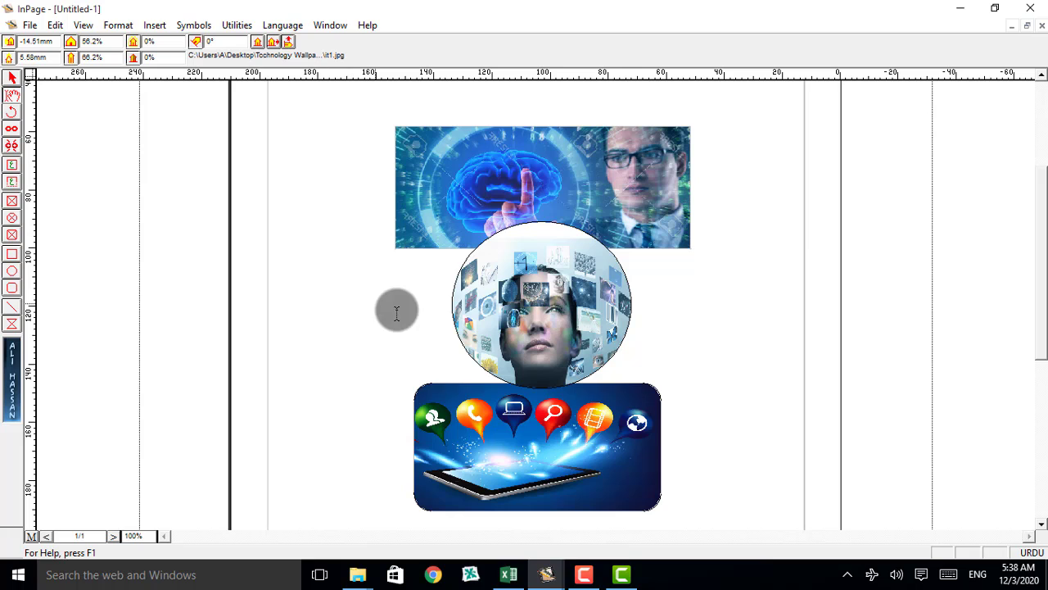
left_click(444, 238)
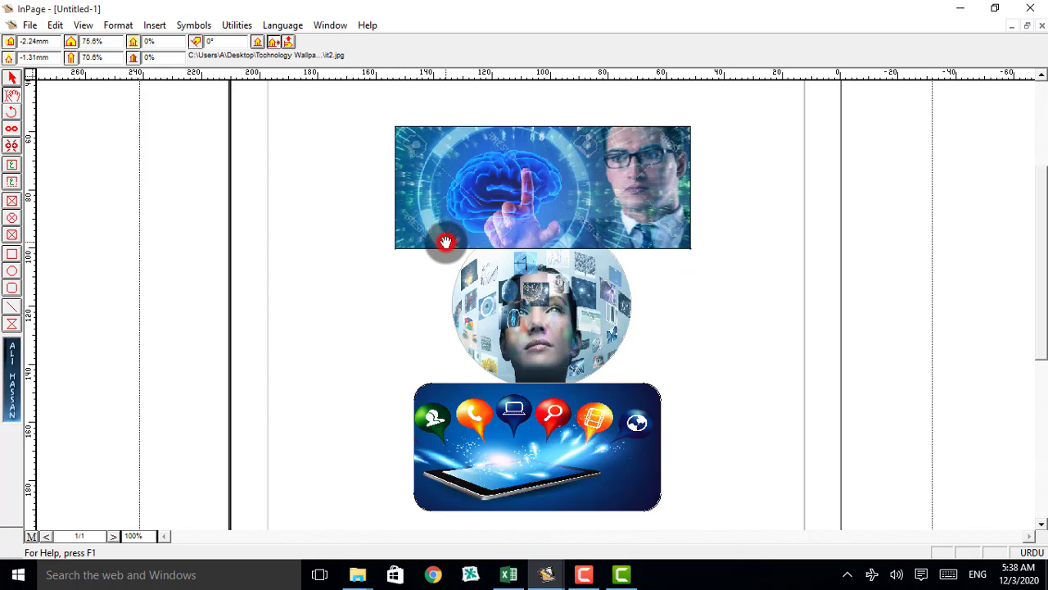
left_click(489, 342)
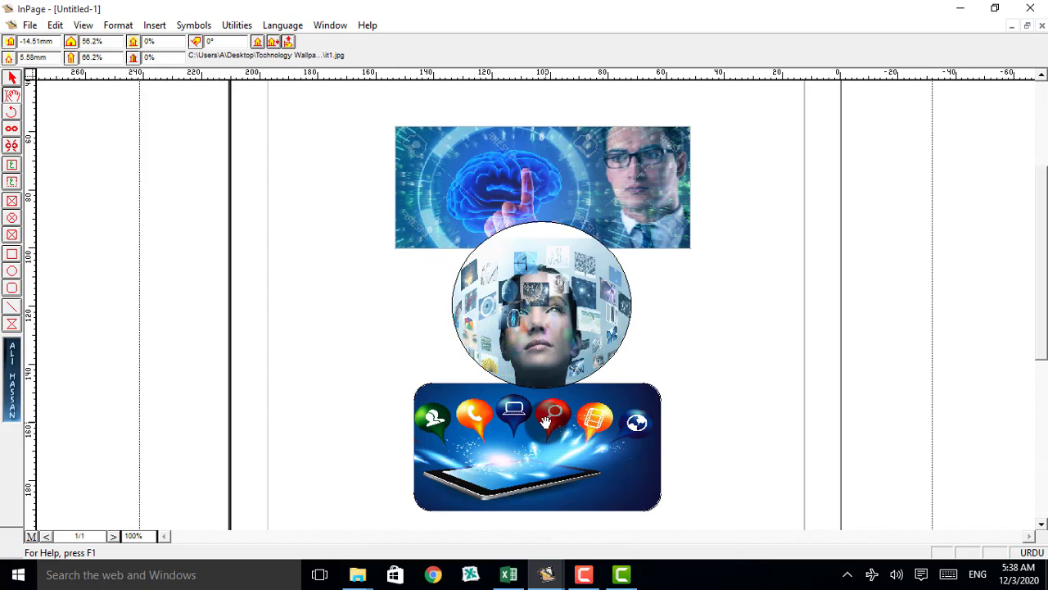